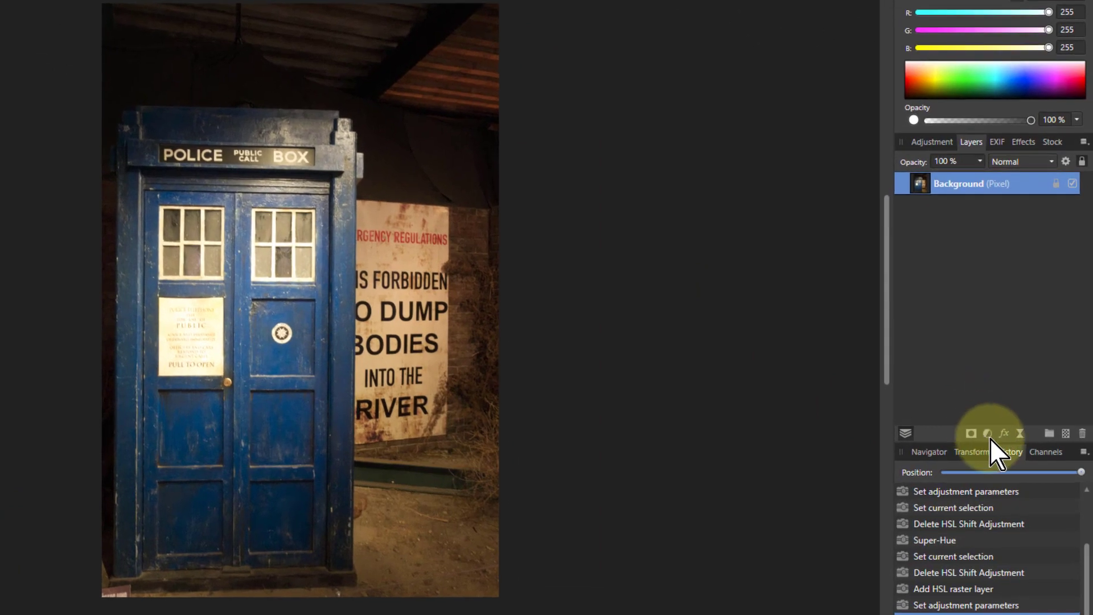
Try an HSL adjustment shifting the blue and yellow hues, then discard it to restore the colours
left_click(1010, 439)
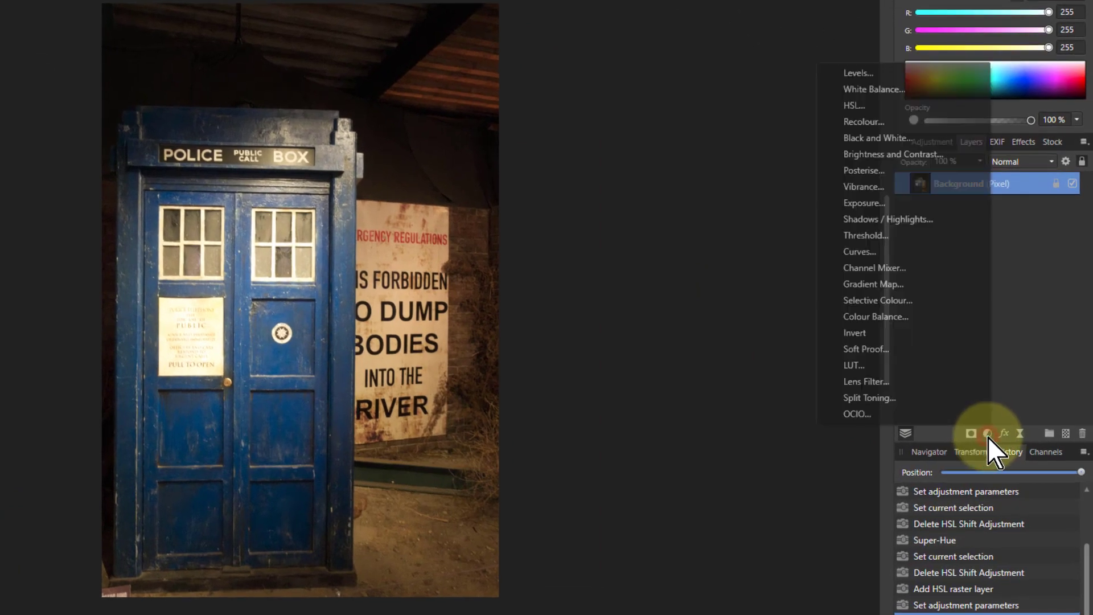
left_click(867, 106)
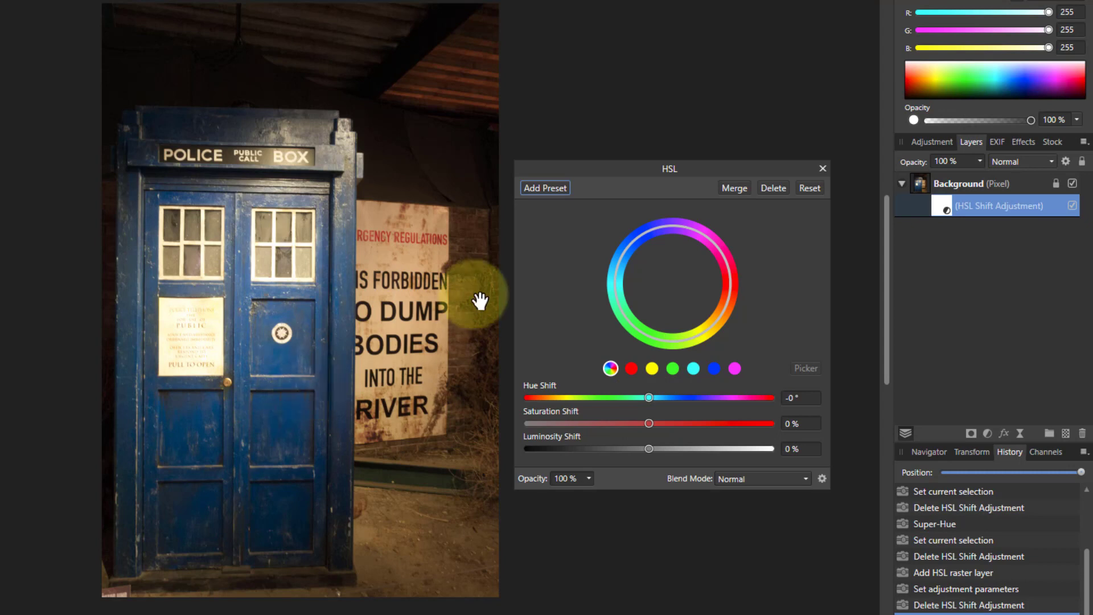
left_click(715, 369)
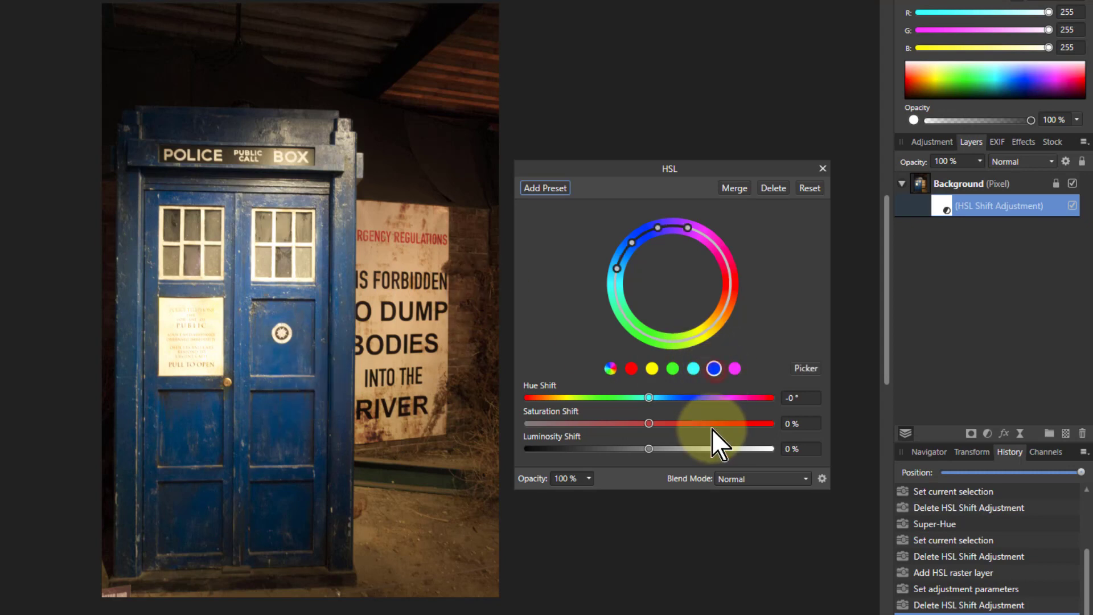
left_click(649, 398)
left_click_drag(650, 398, 689, 398)
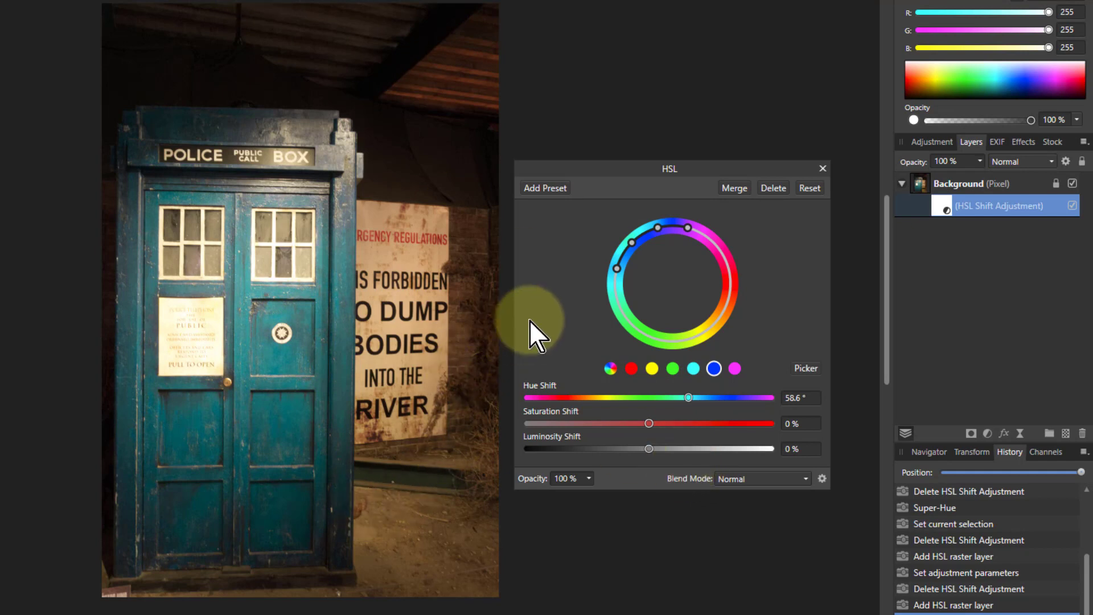
left_click(653, 368)
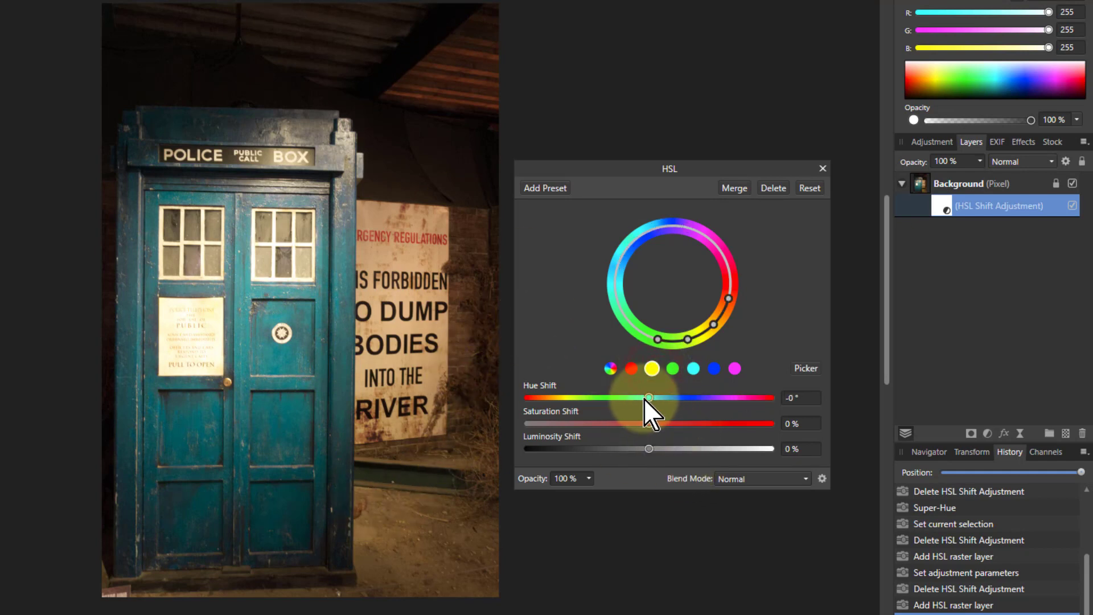
mouse_move(640, 398)
left_mouse_down()
mouse_move(600, 399)
mouse_move(685, 398)
mouse_move(655, 400)
left_mouse_up()
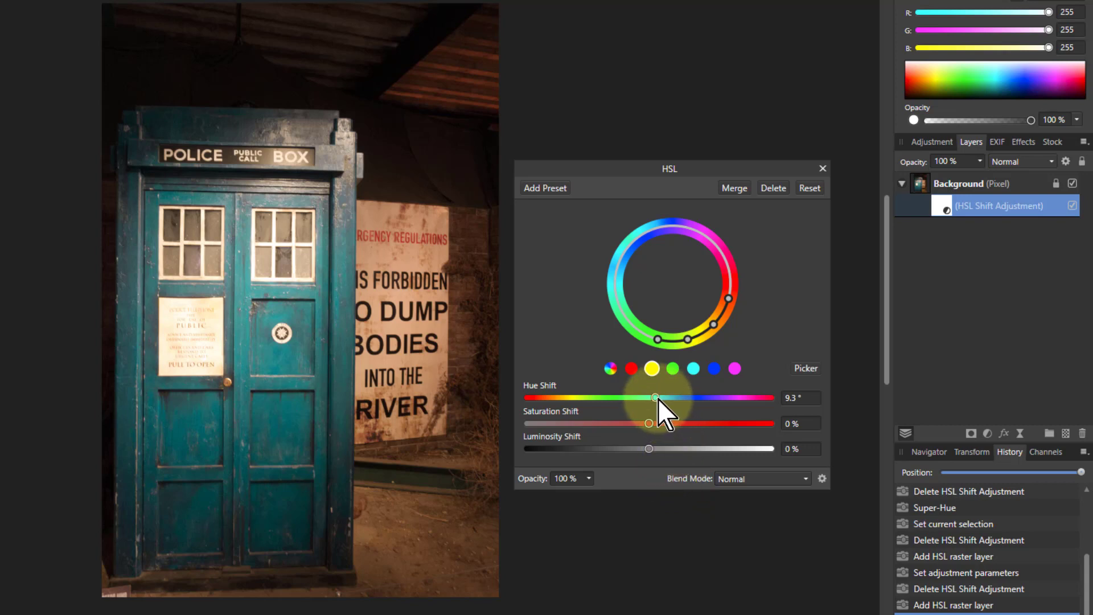
left_click(773, 189)
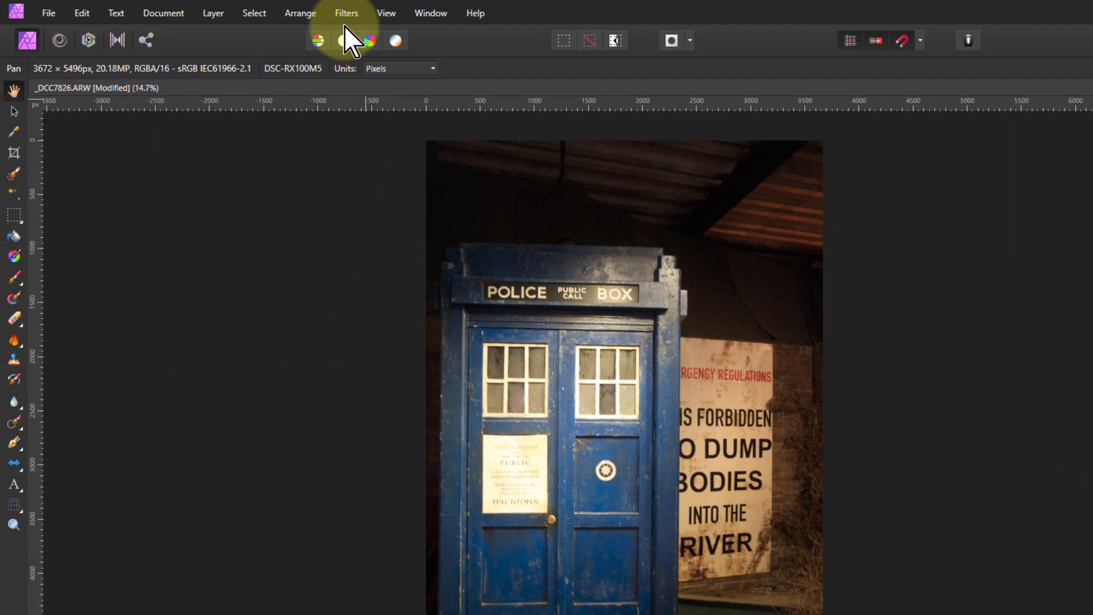
Show the macro Library panel via View > Studio > Library
left_click(381, 14)
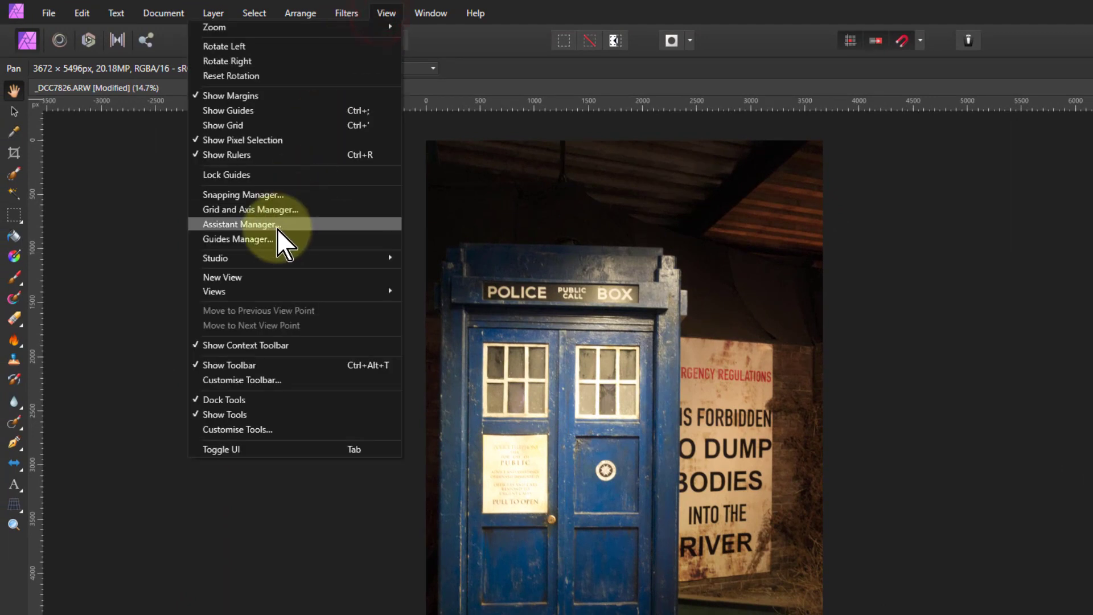
mouse_move(258, 262)
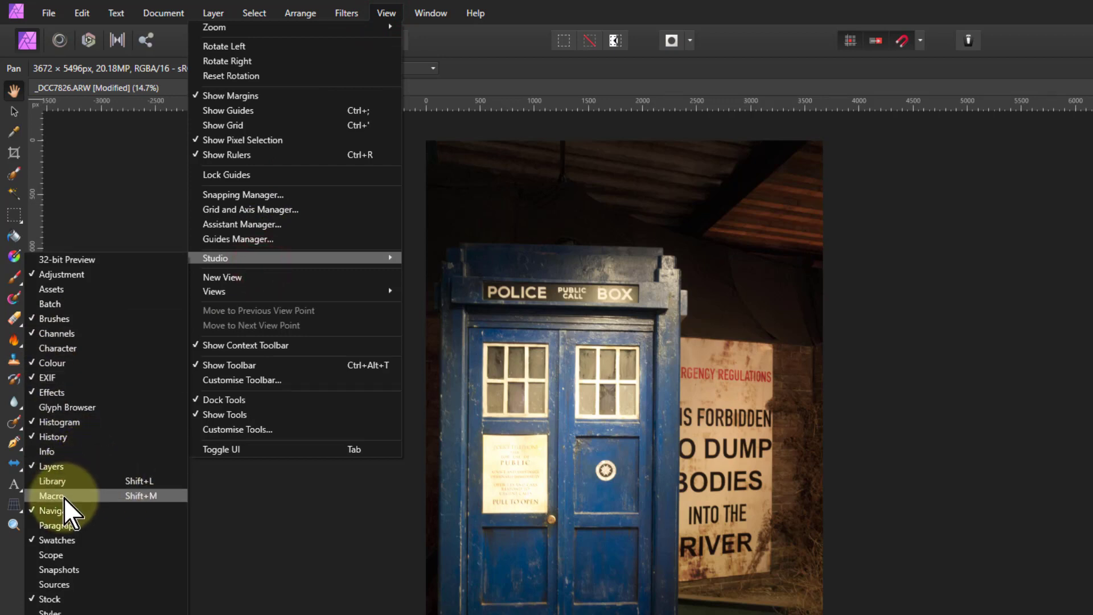
left_click(114, 480)
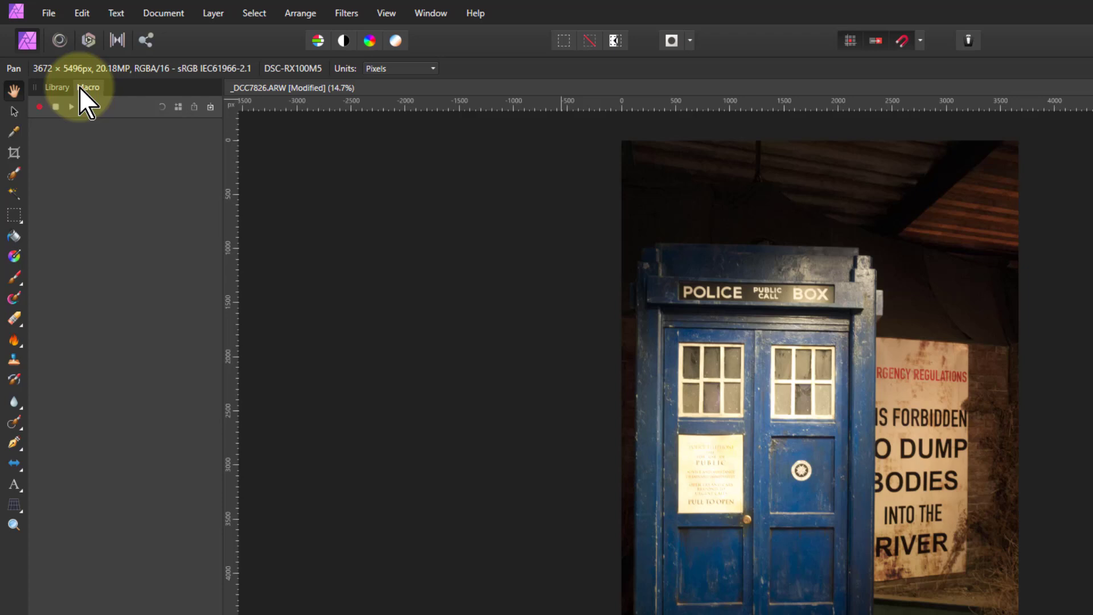
Create a new macro category in the Library and rename it 'Super HSL'
left_click(57, 87)
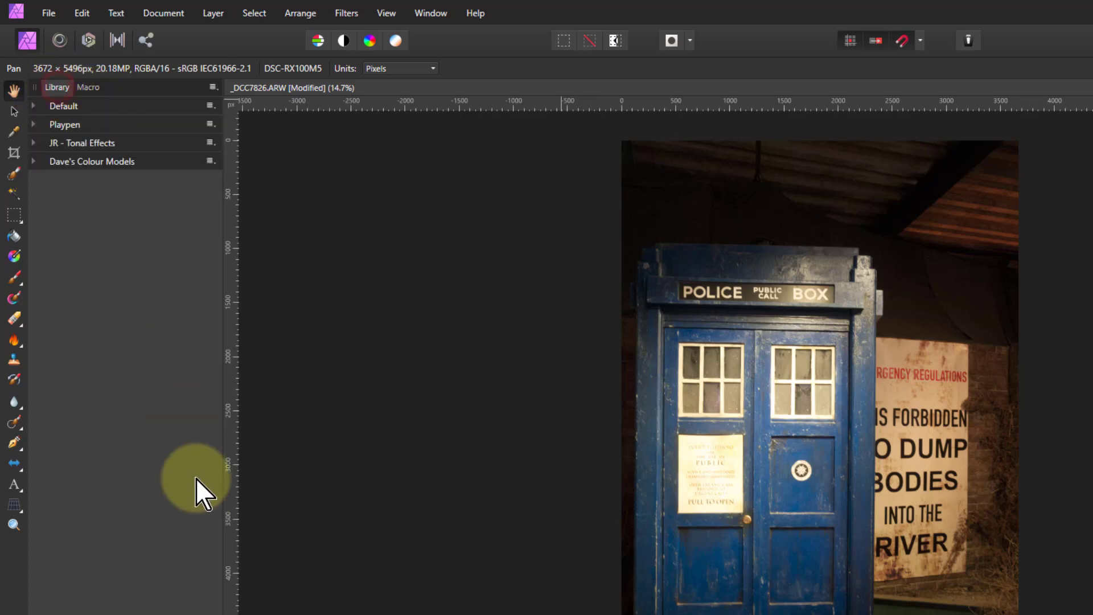
left_click(212, 87)
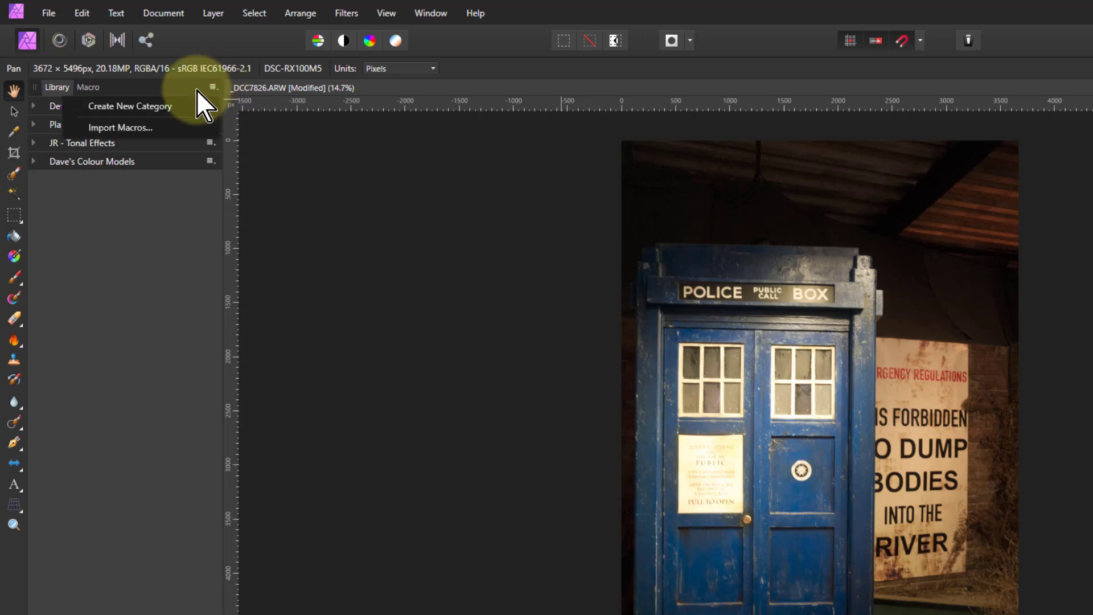
left_click(132, 107)
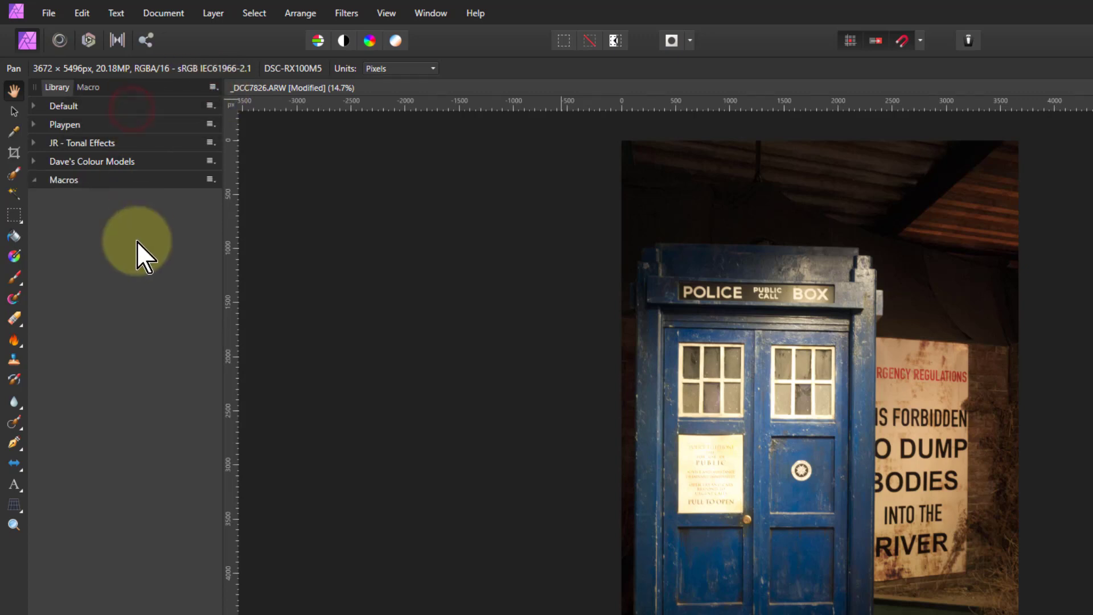
left_click(209, 178)
left_click(123, 195)
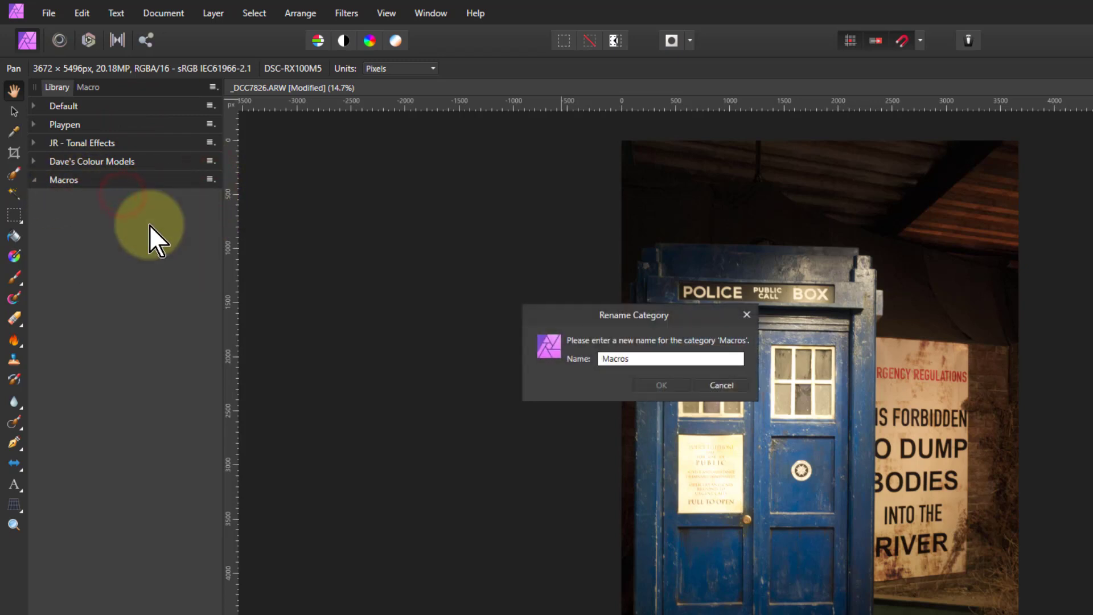
double_click(639, 358)
type("Super")
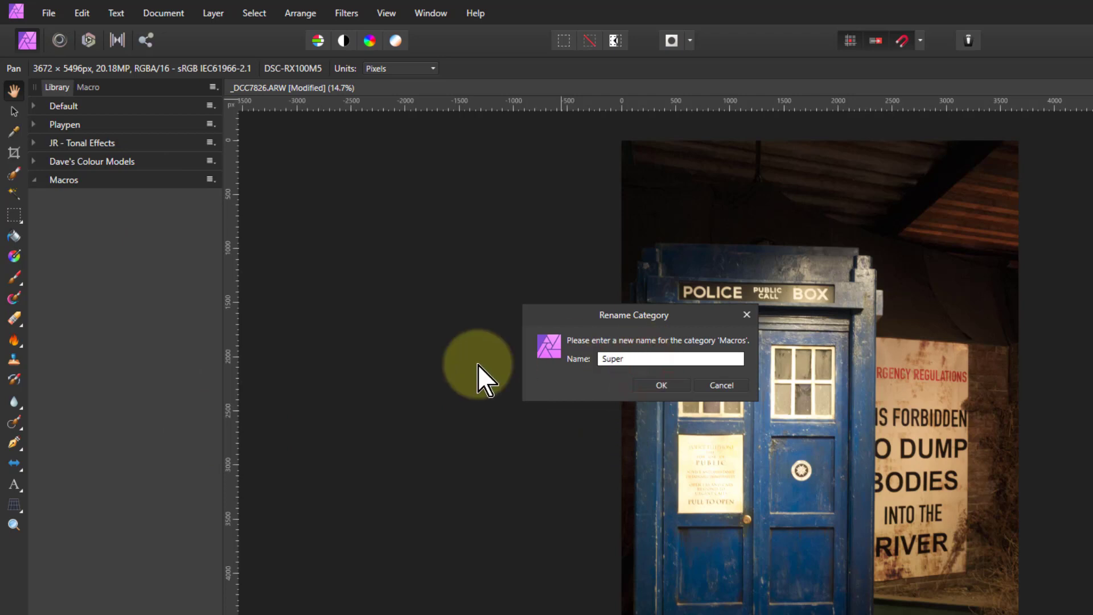
type(" HSL")
key("Return")
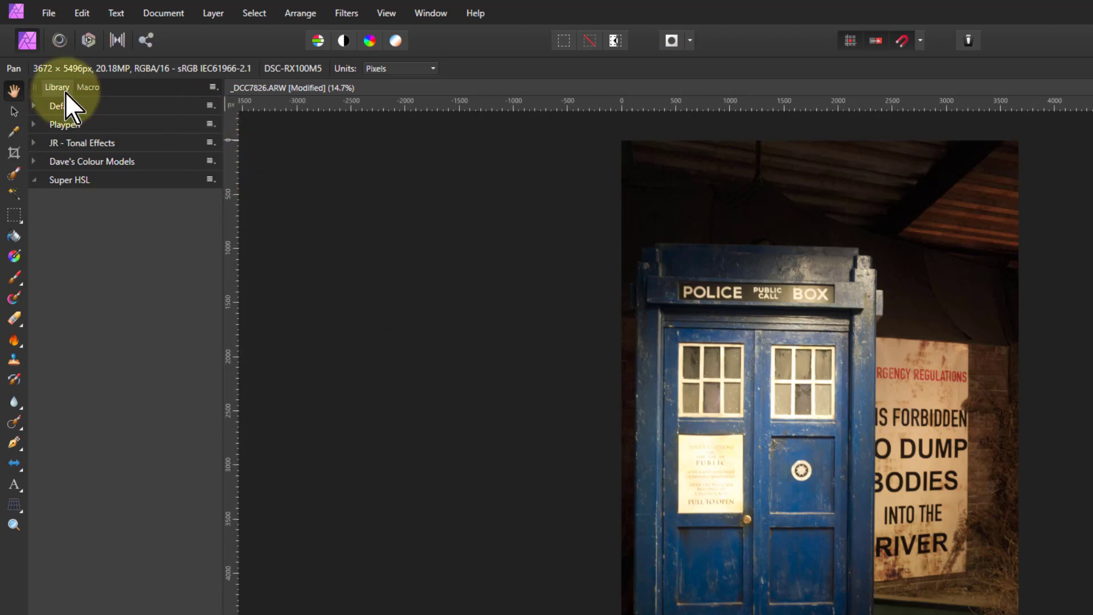
Record adding an HSL adjustment with a small saturation nudge, stop recording, then delete the adjustment
left_click(87, 87)
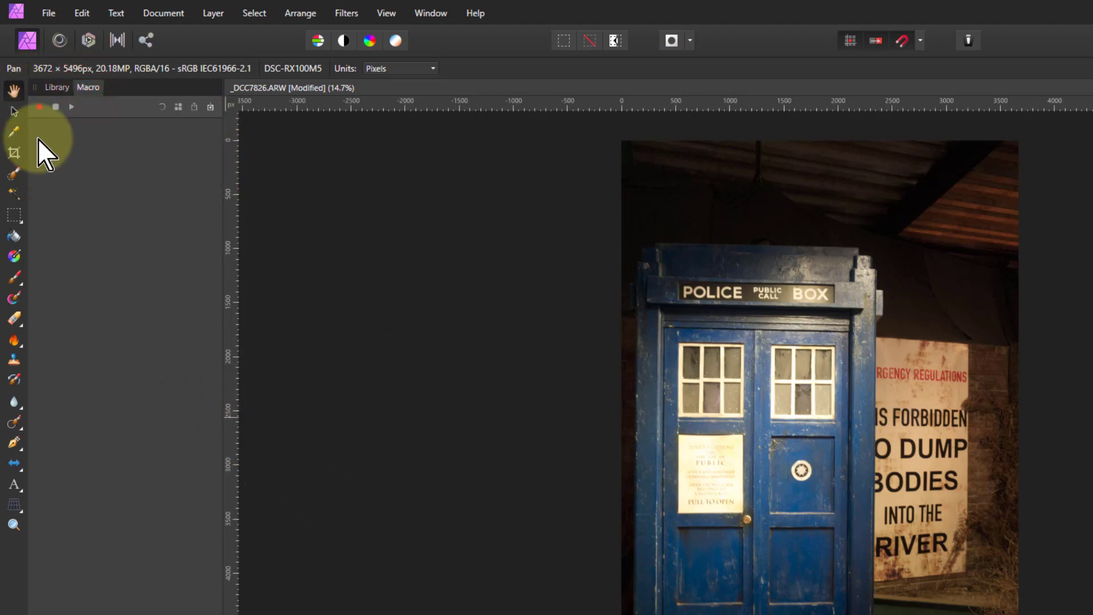
left_click(38, 112)
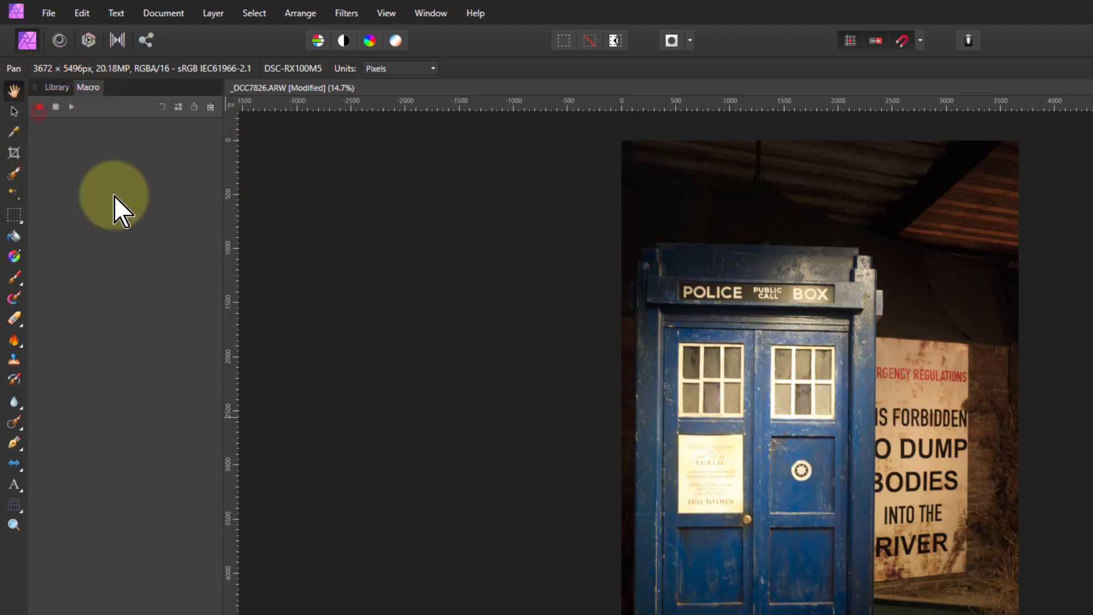
left_click(39, 109)
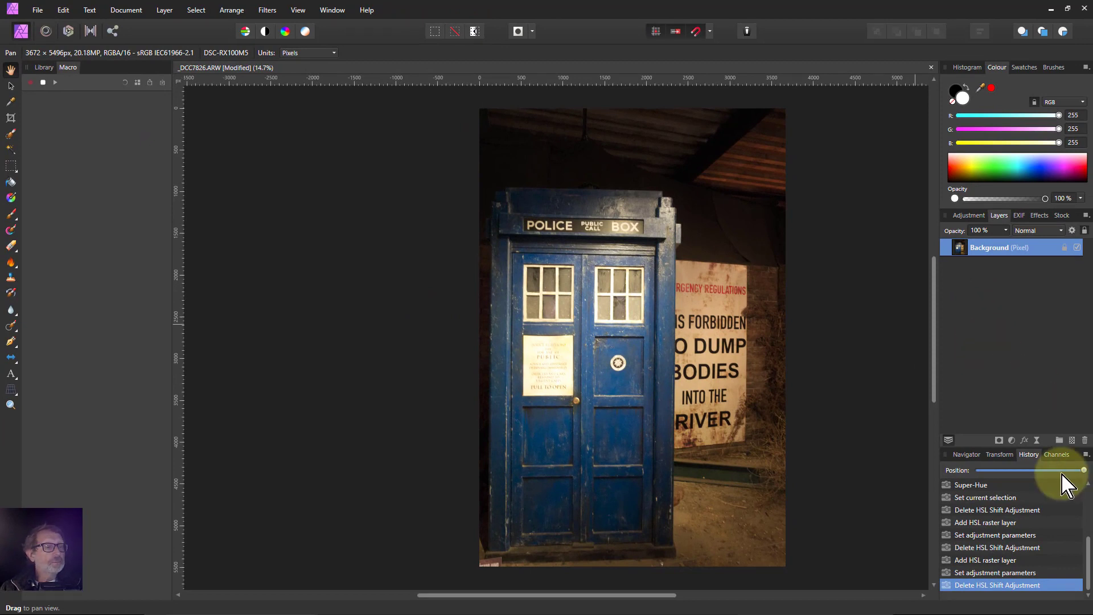
left_click(1011, 440)
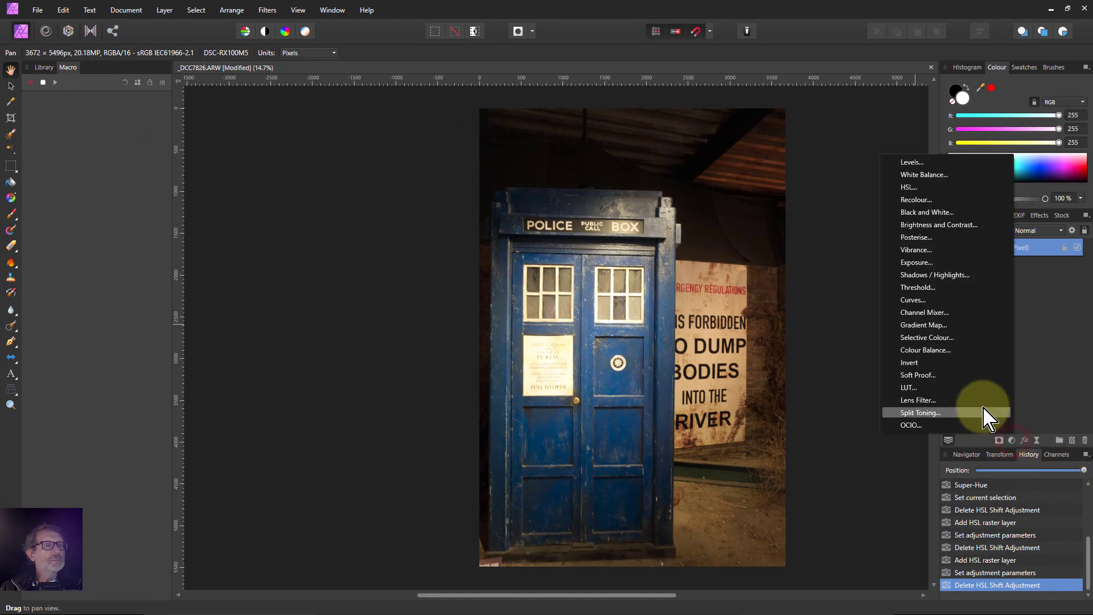
left_click(917, 187)
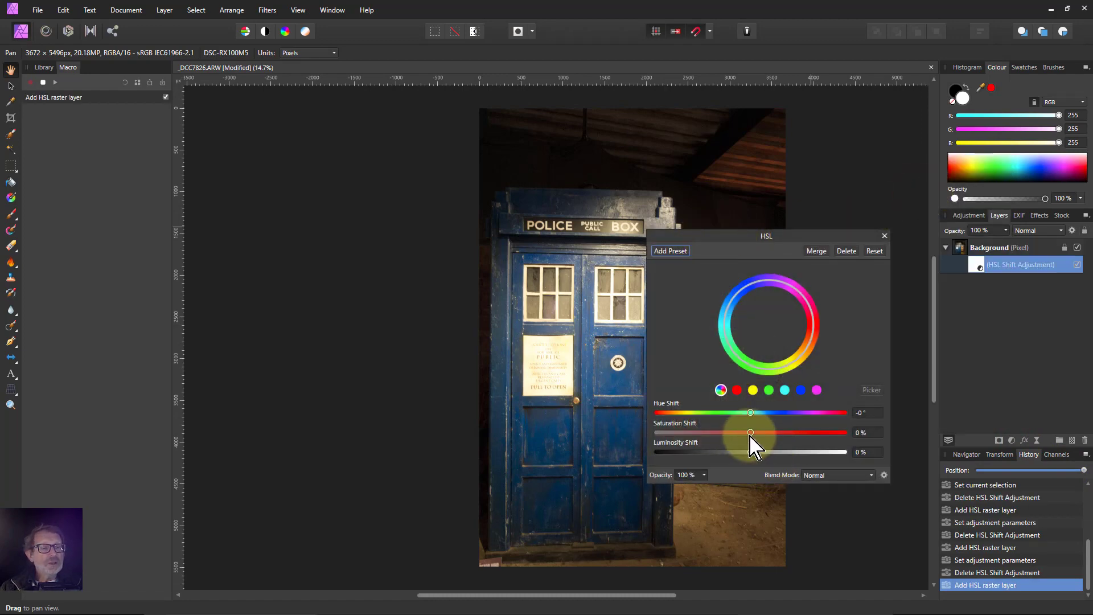
left_click_drag(751, 432, 750, 433)
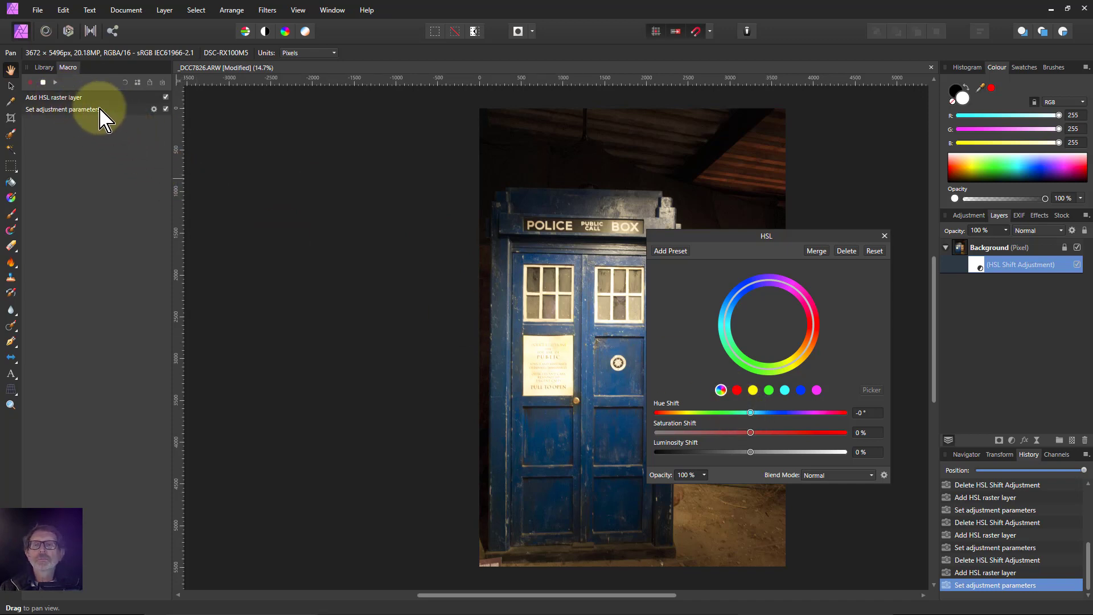
left_click(43, 82)
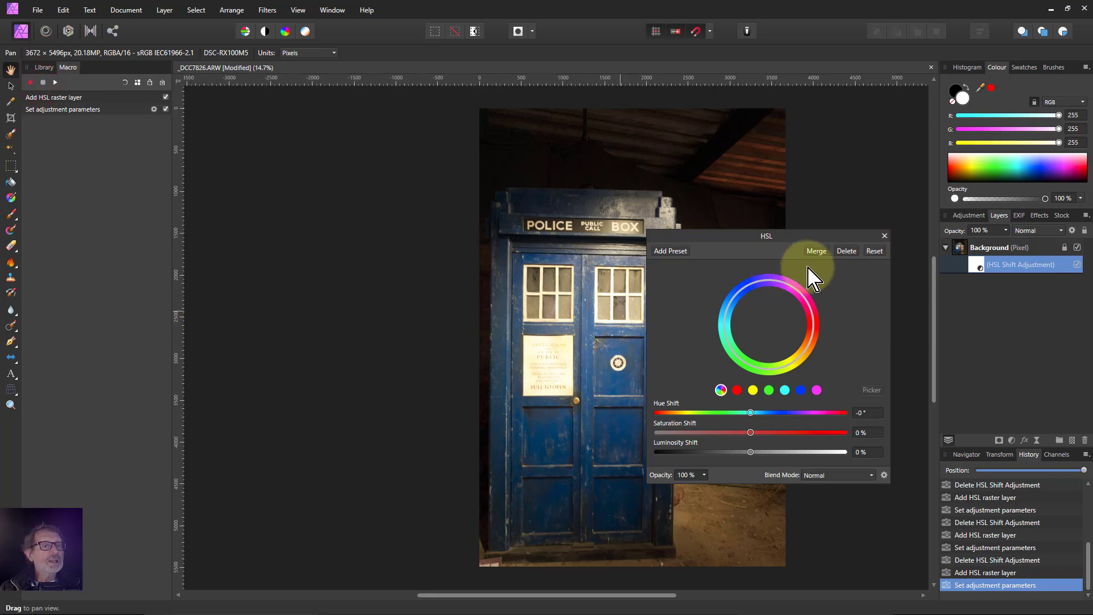
left_click(846, 251)
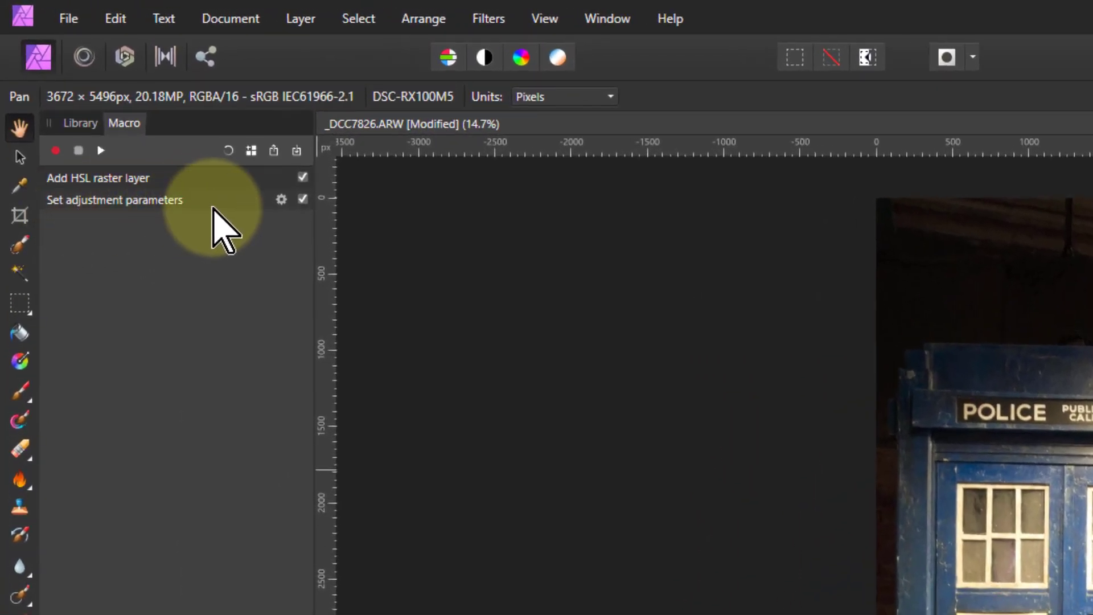
Expose the Master, Red, Yellow, Green, Cyan, Blue and Magenta hue parameters, then close the list
left_click(282, 201)
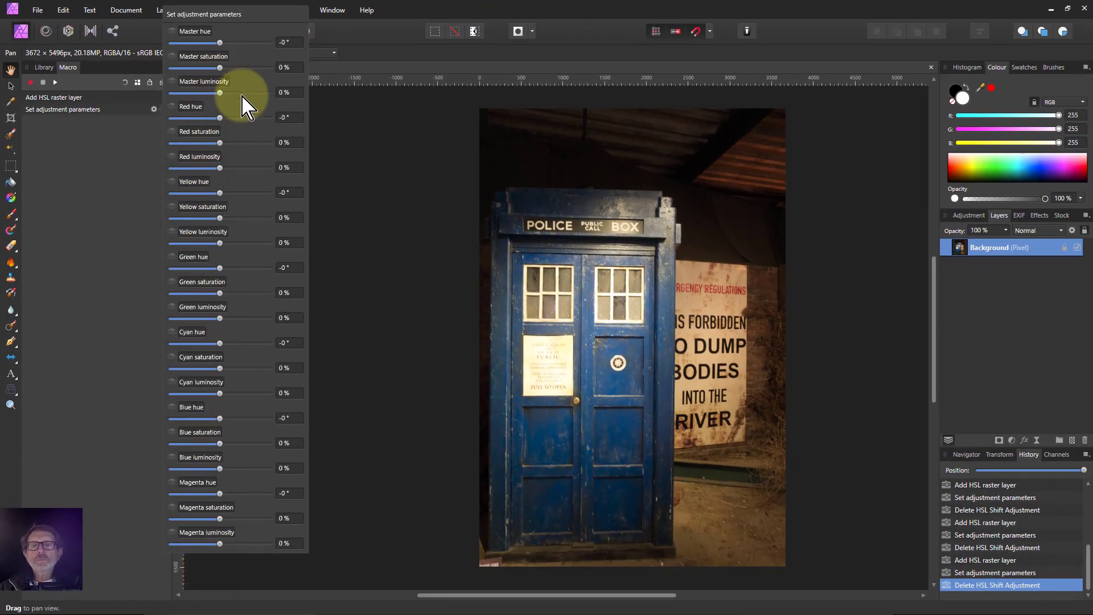
left_click(172, 31)
left_click(172, 107)
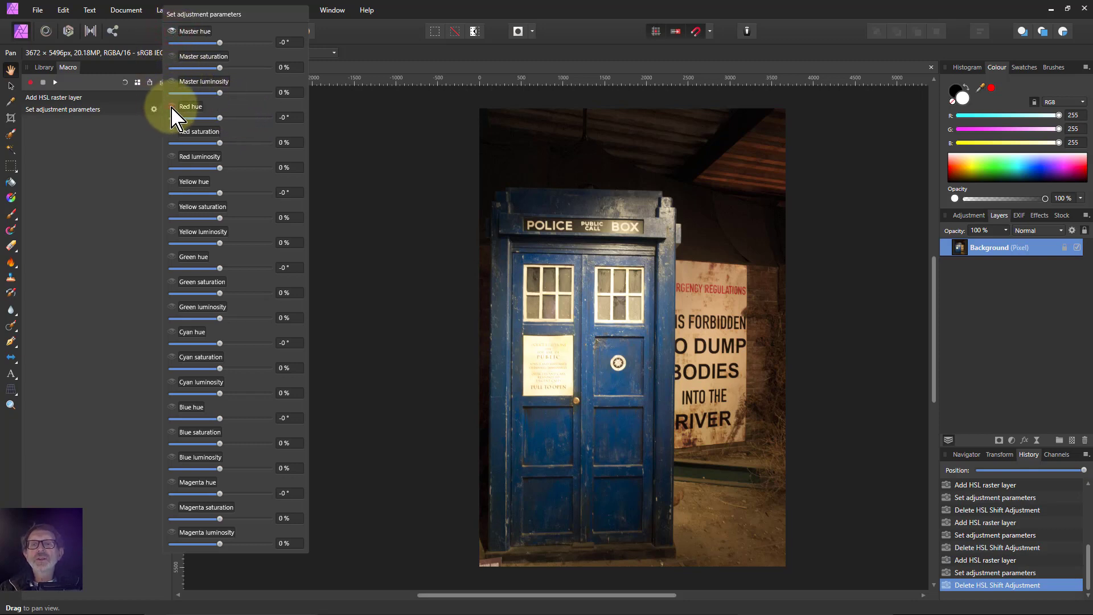
left_click(171, 182)
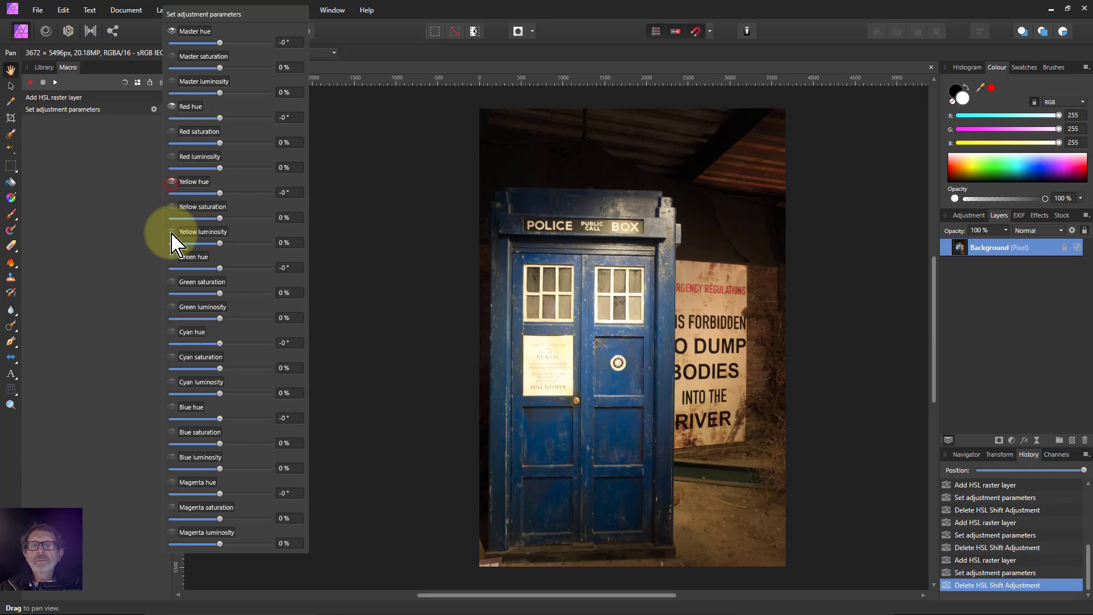
left_click(172, 258)
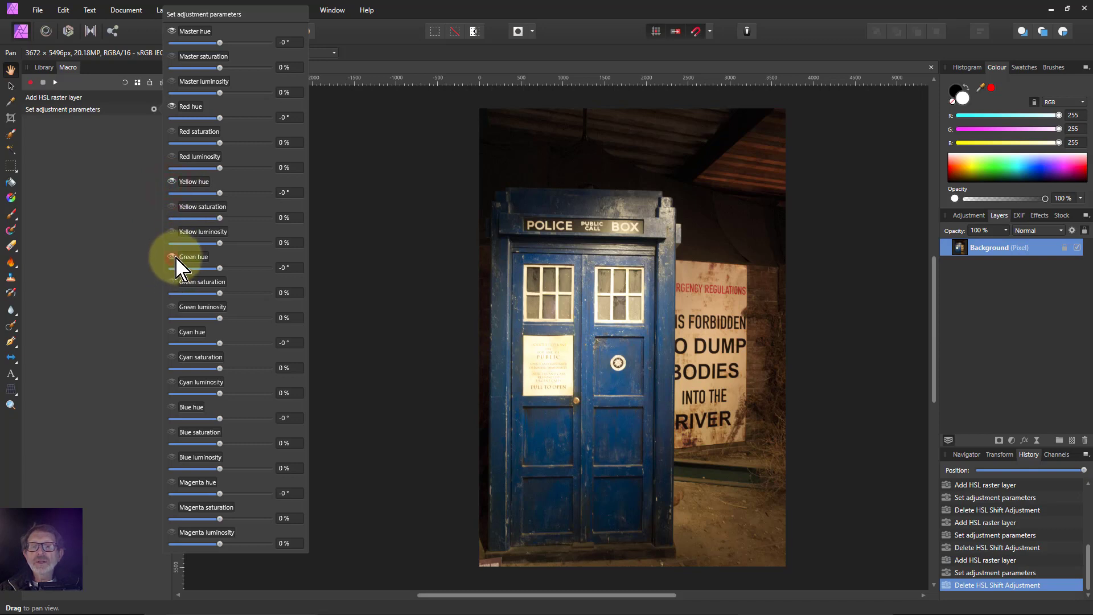
left_click(172, 332)
left_click(172, 407)
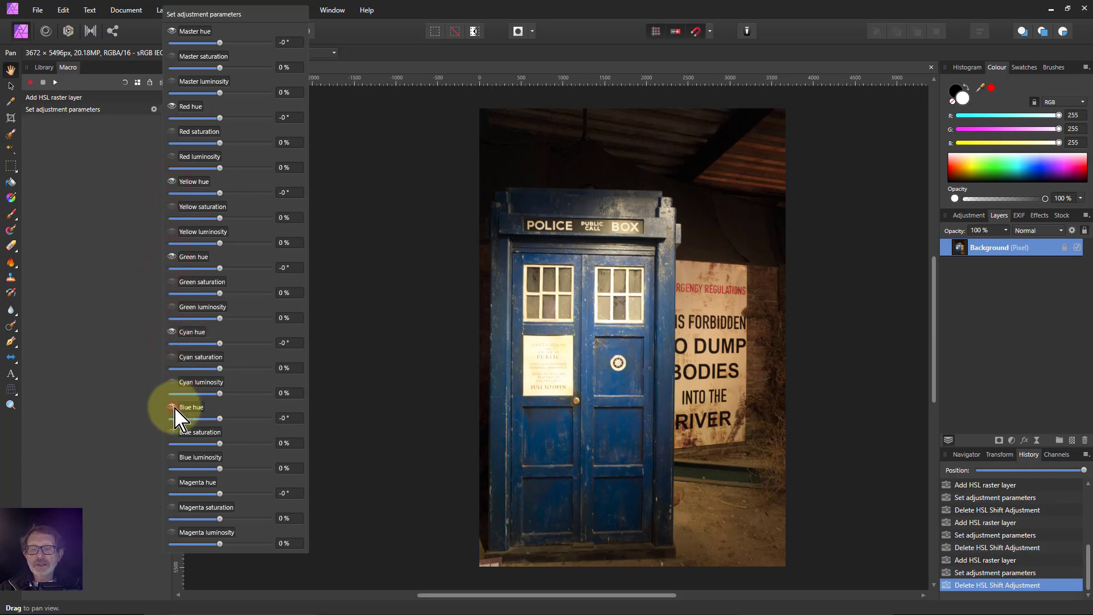
left_click(172, 482)
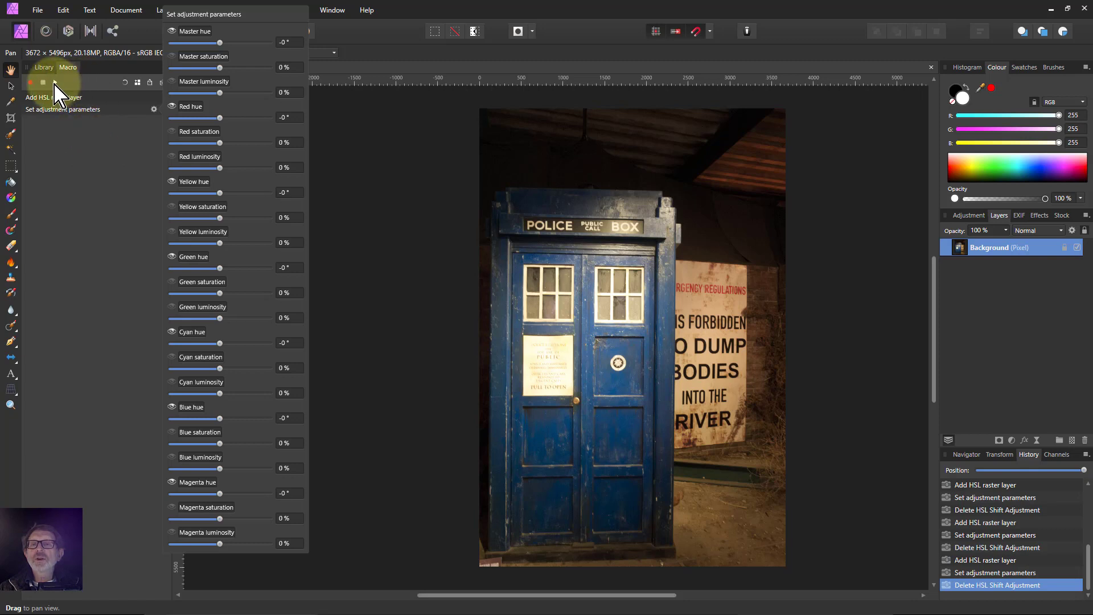
left_click(92, 85)
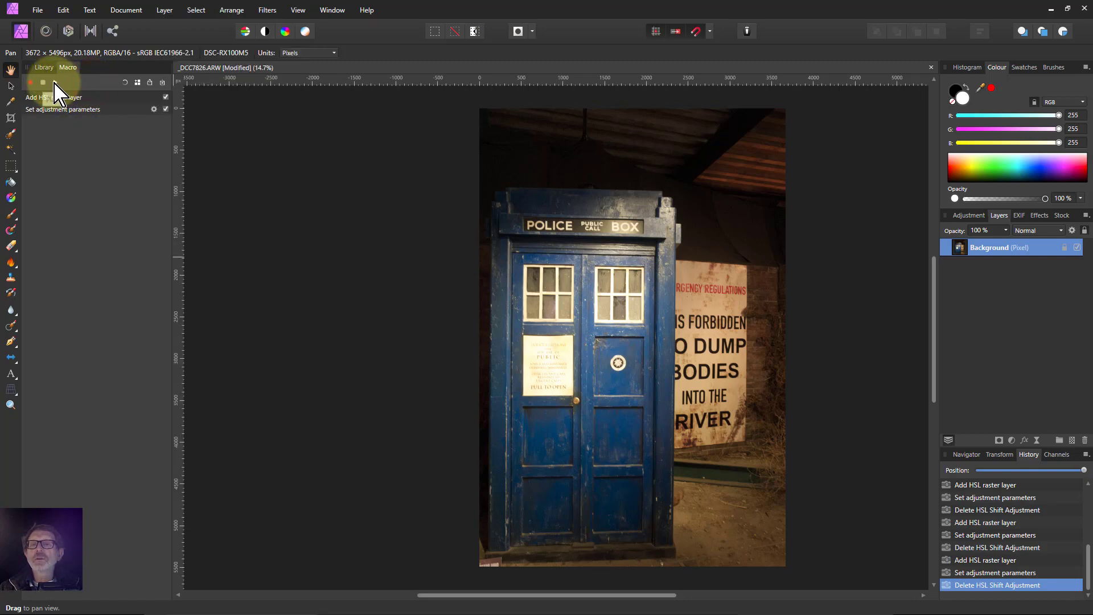
Play the macro with Blue hue at -70° and Yellow hue at 125°, and apply it
left_click(55, 83)
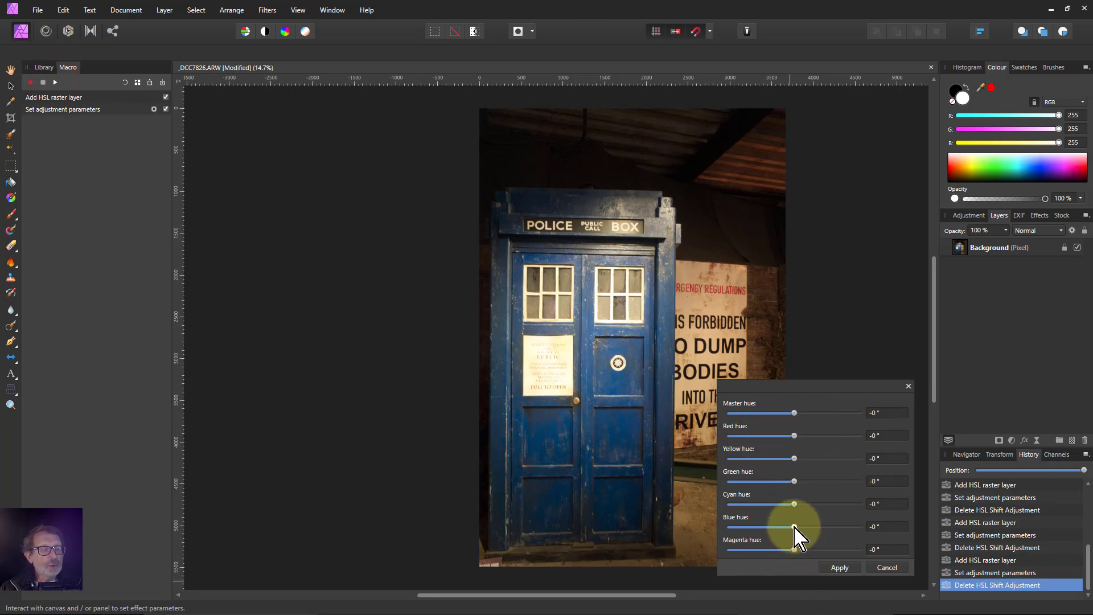
mouse_move(795, 526)
left_mouse_down()
mouse_move(778, 526)
mouse_move(811, 526)
mouse_move(800, 526)
left_mouse_up()
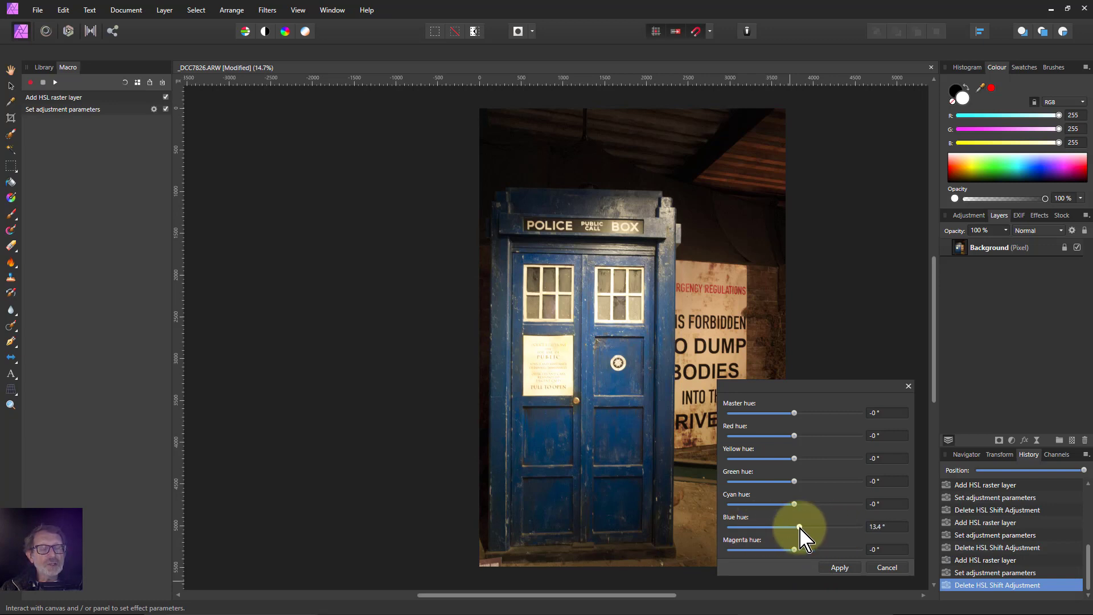
left_click_drag(795, 538, 769, 527)
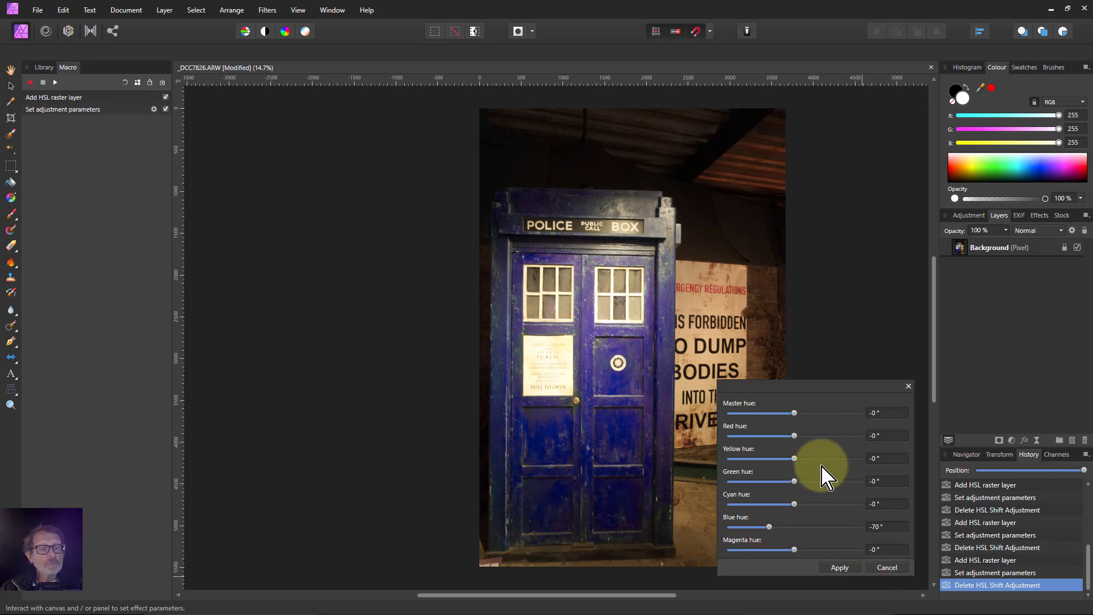
mouse_move(801, 462)
left_mouse_down()
mouse_move(842, 465)
mouse_move(795, 464)
left_mouse_up()
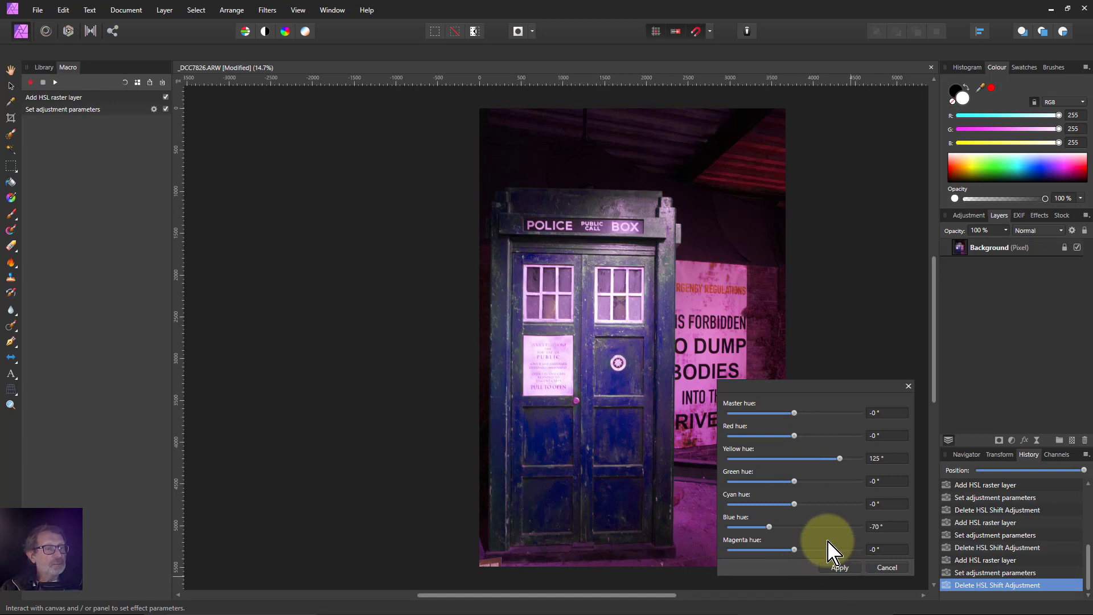
left_click(838, 568)
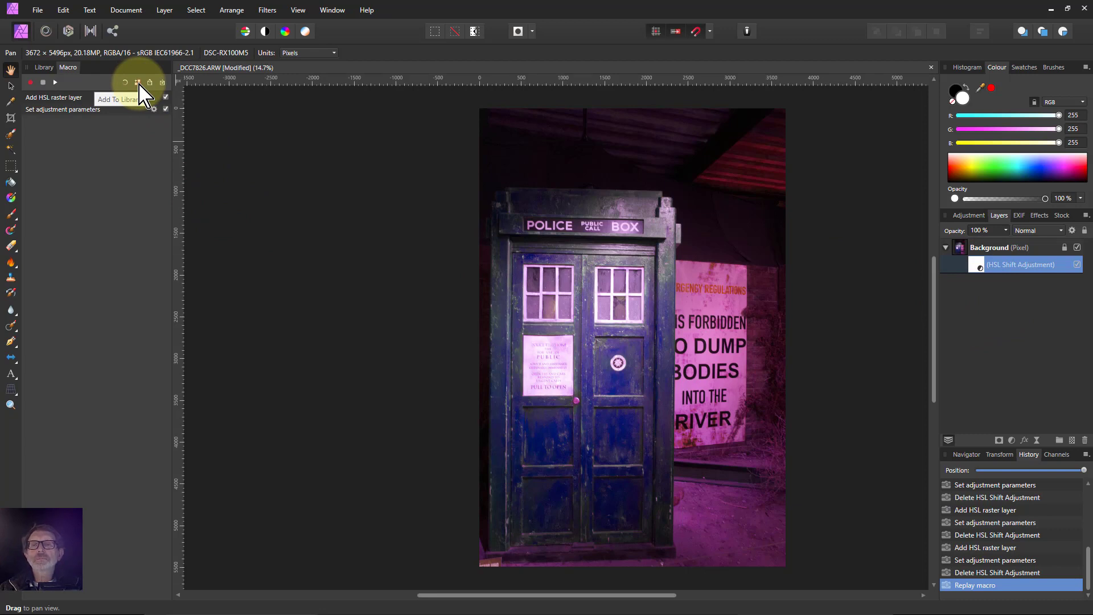
Add the macro to the Super HSL category as 'Super-Hue' and return to its recorded steps
left_click(138, 83)
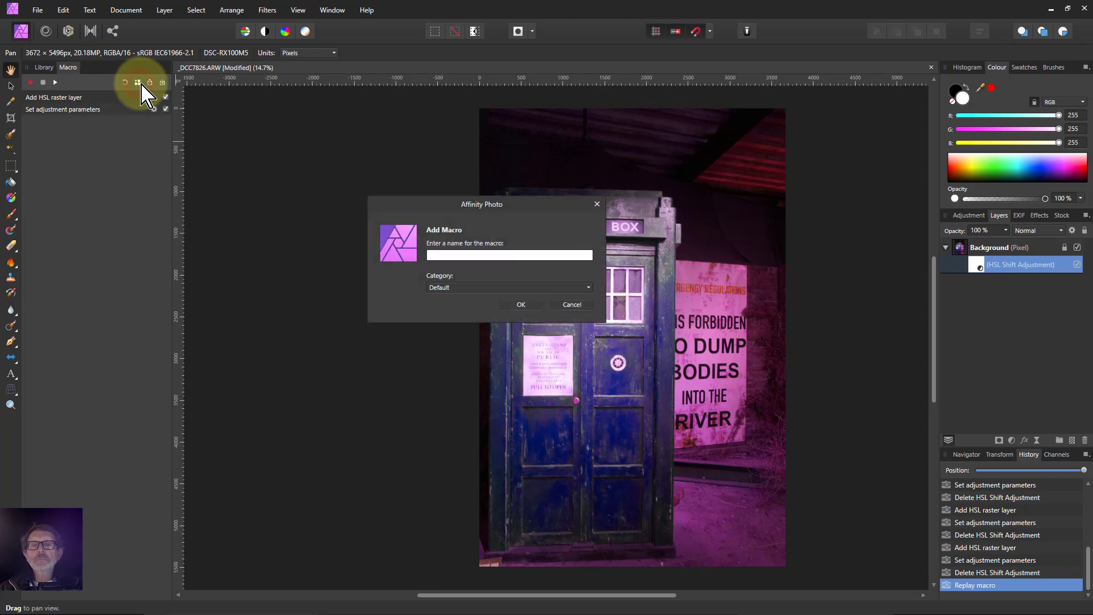
left_click(448, 289)
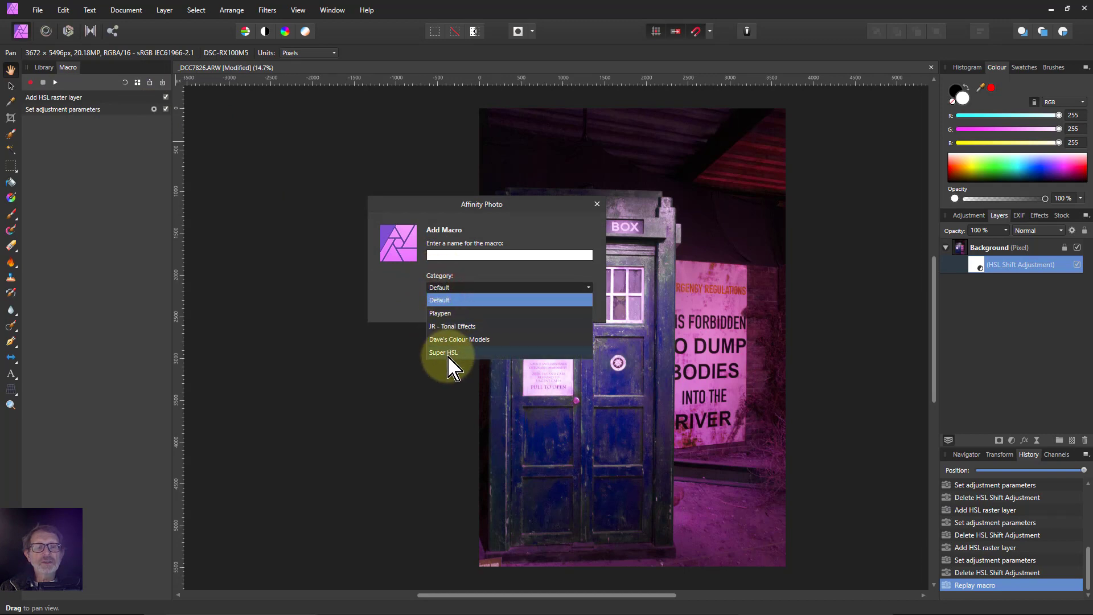
left_click(448, 356)
left_click(441, 255)
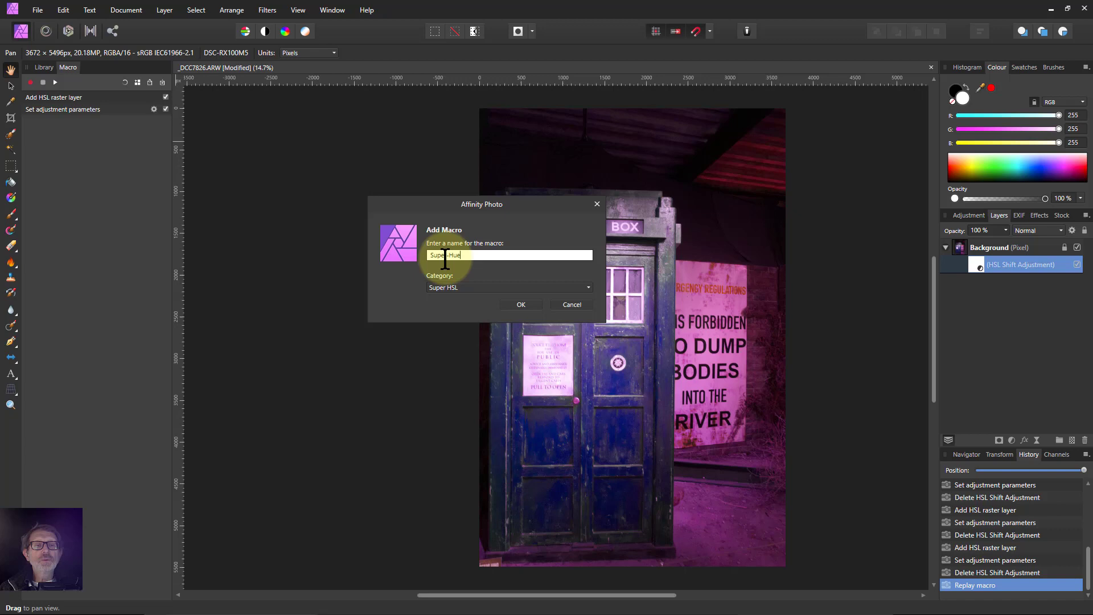
type("Super-Hue")
left_click(527, 305)
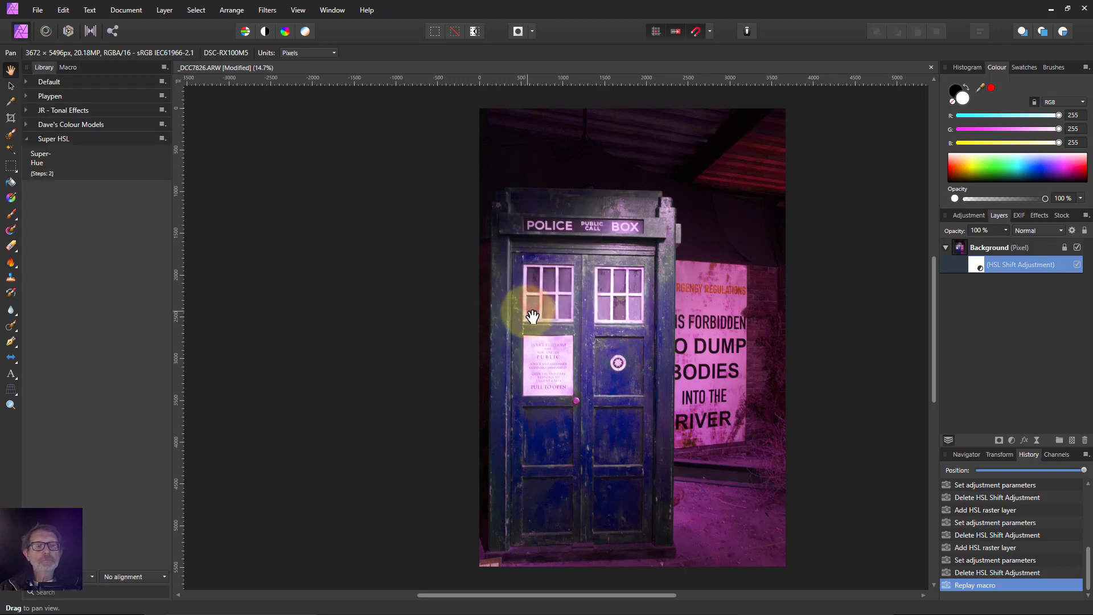
left_click(67, 67)
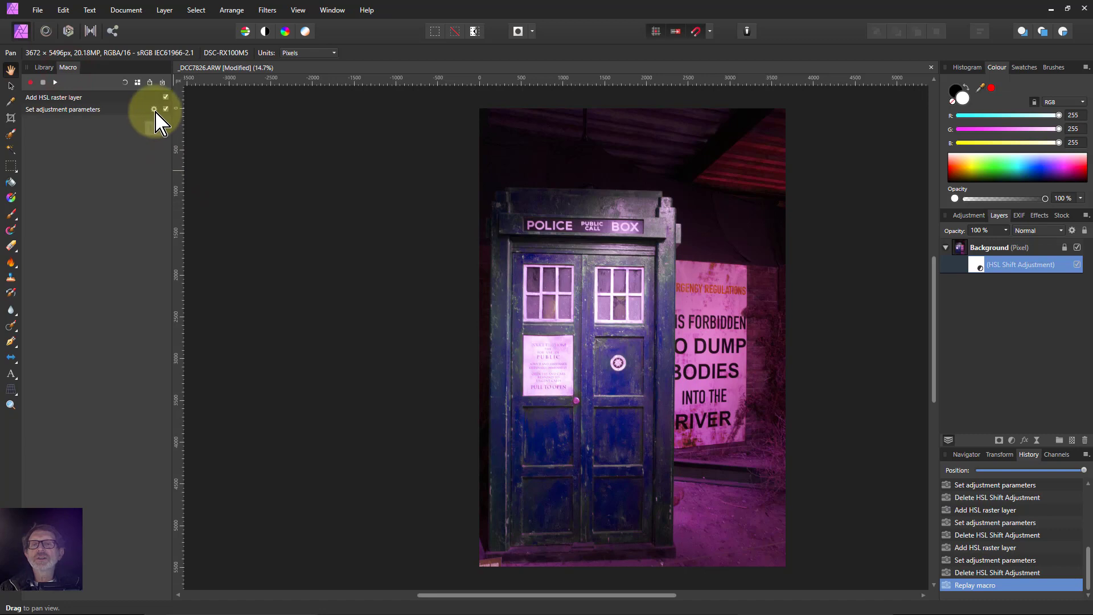
Stop the Yellow, Green, Cyan, Blue and Magenta hues being adjustable on playback
left_click(158, 113)
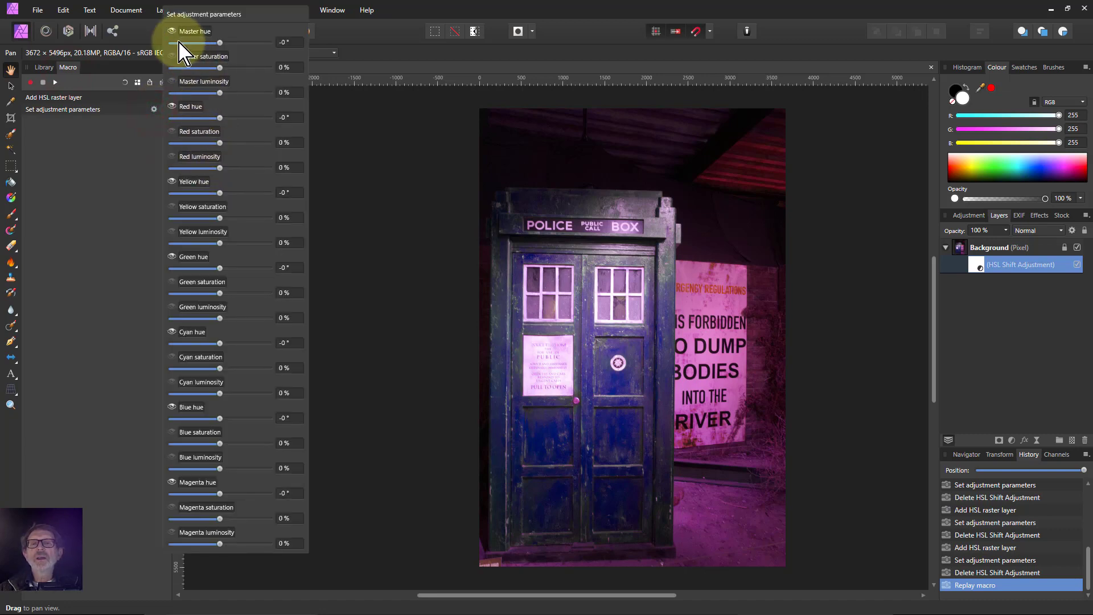
left_click(172, 181)
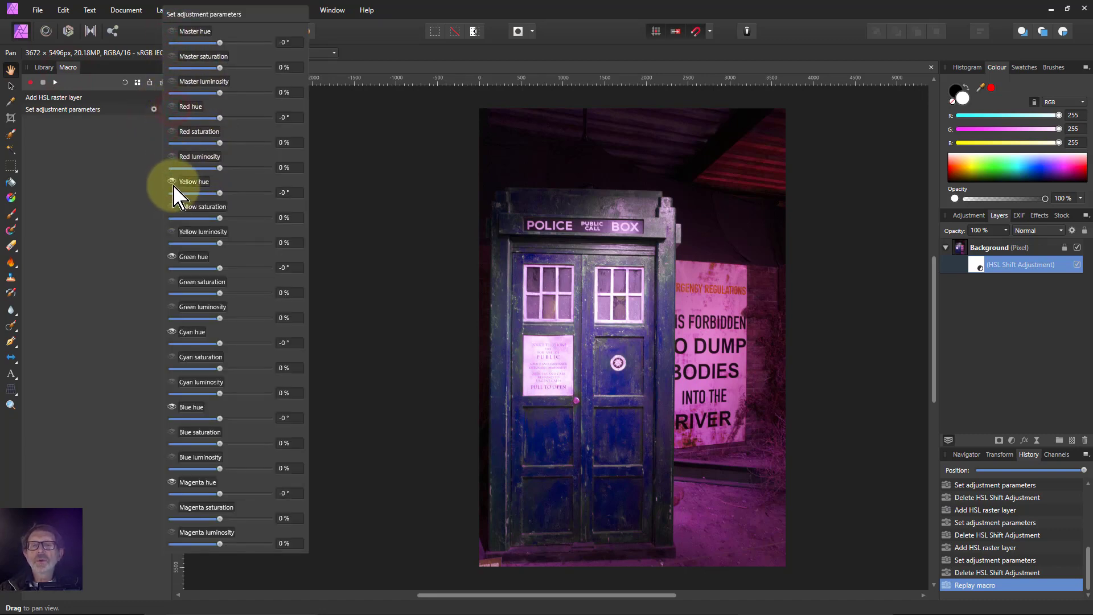
left_click(171, 256)
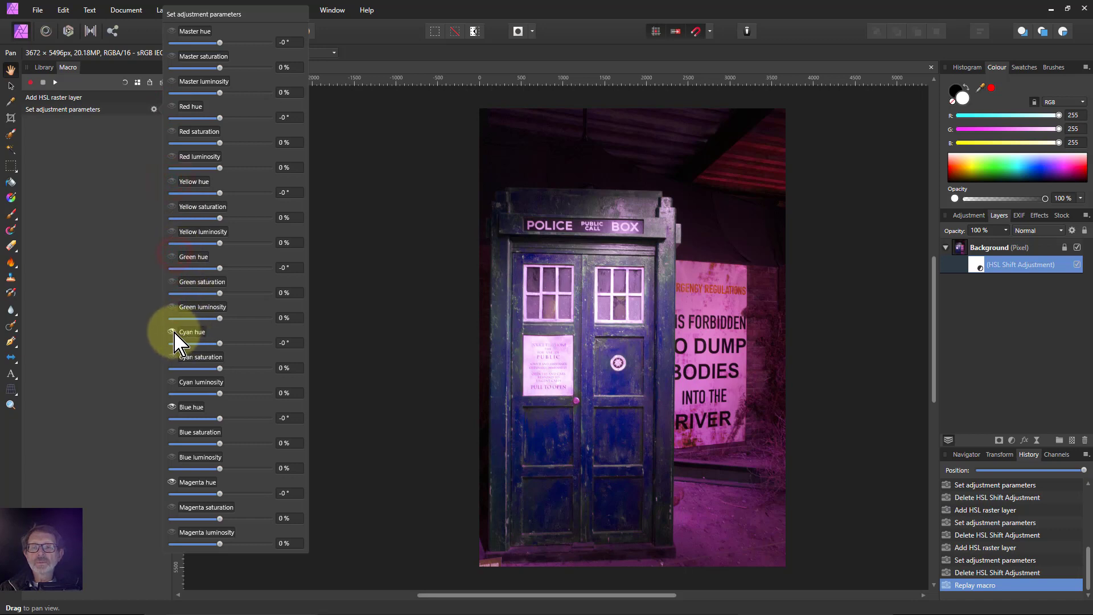
left_click(172, 331)
left_click(172, 482)
left_click(172, 406)
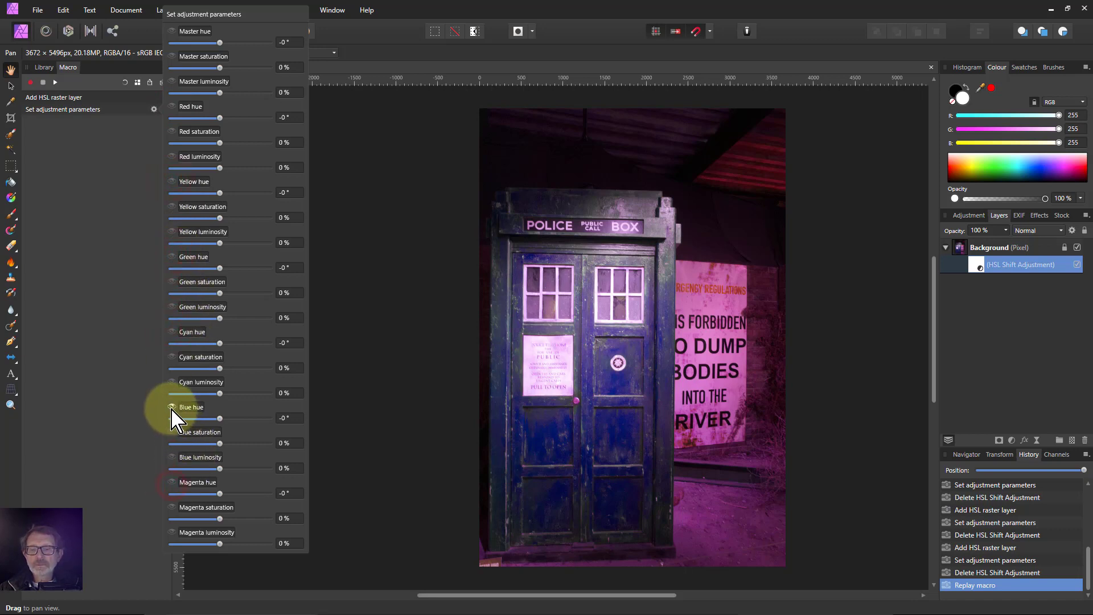
Make Master, Red, Yellow, Cyan, Blue and Magenta saturation adjustable on playback
left_click(172, 56)
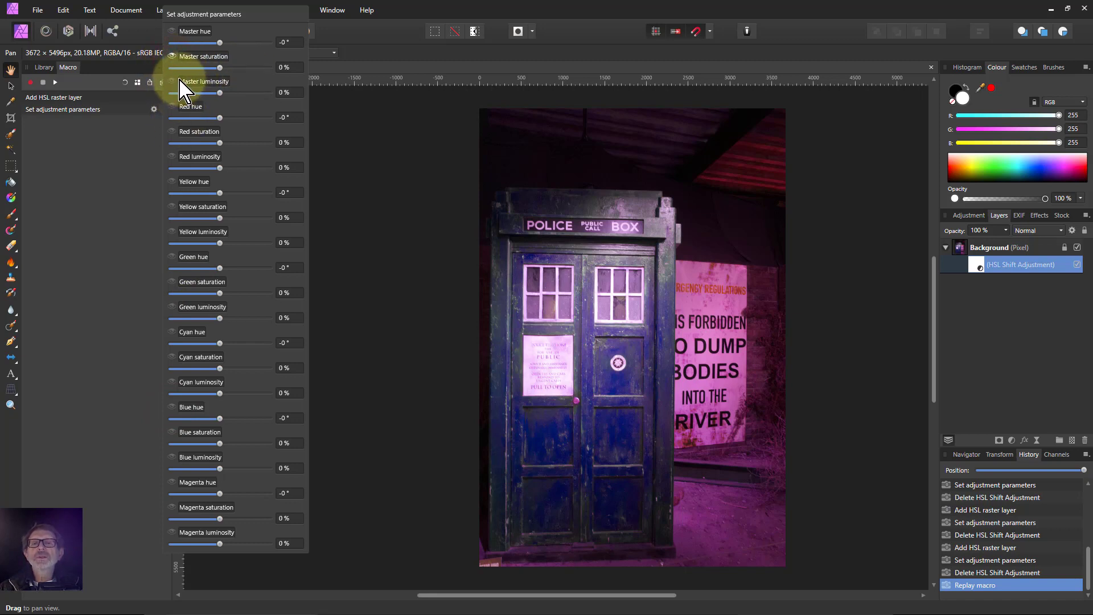
left_click(171, 131)
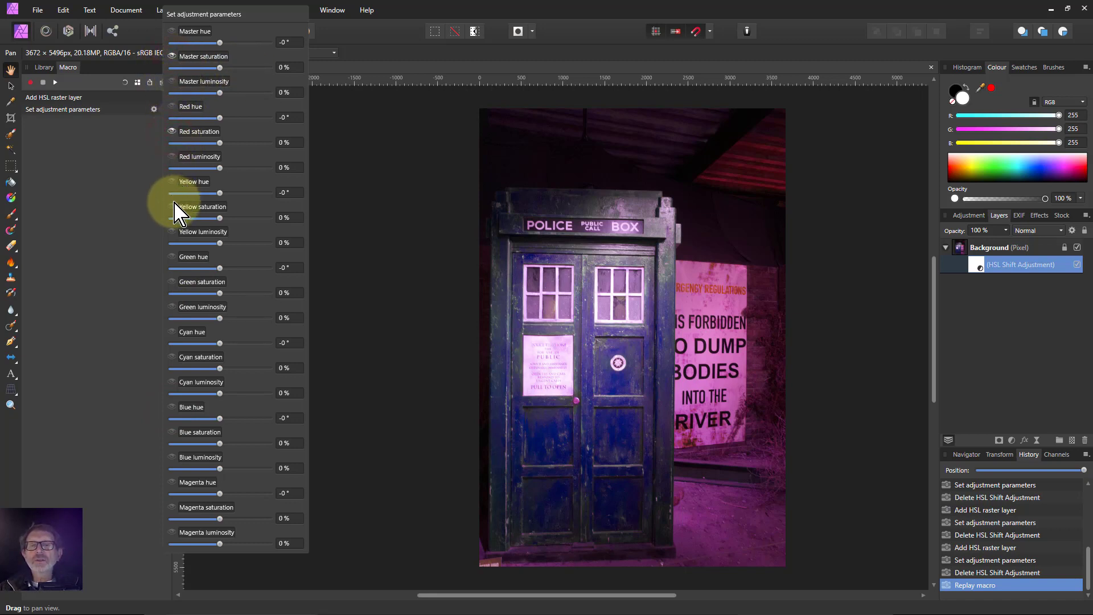
left_click(172, 207)
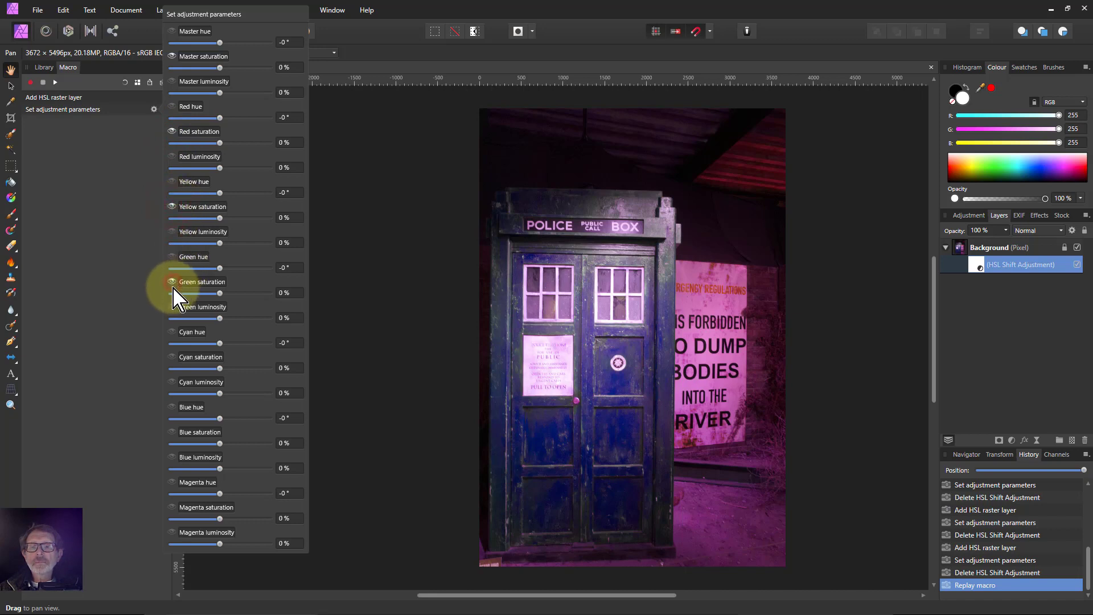
left_click(174, 358)
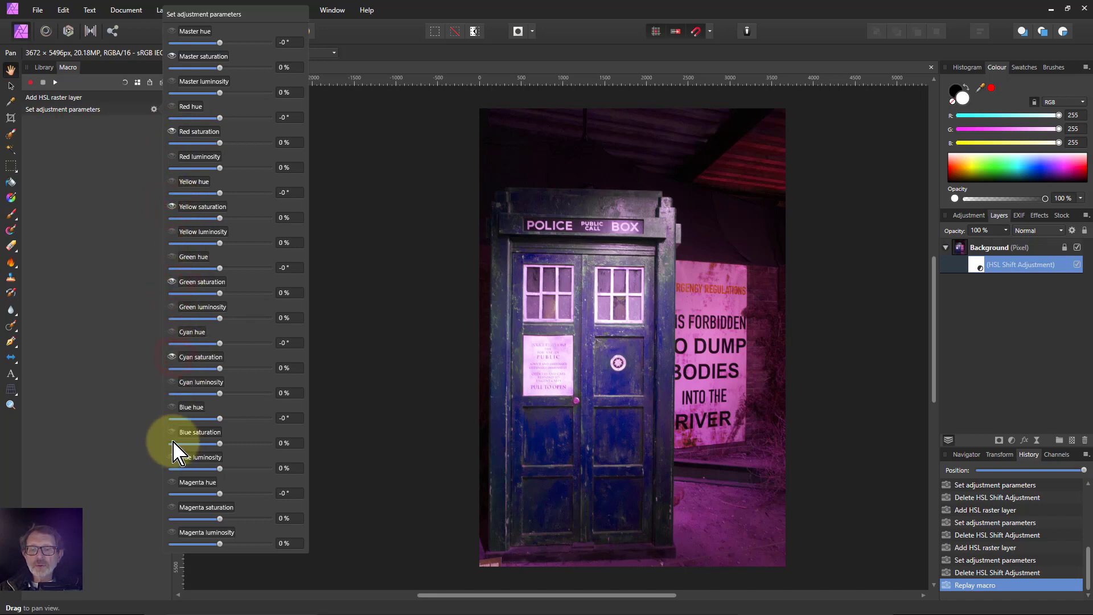
left_click(172, 433)
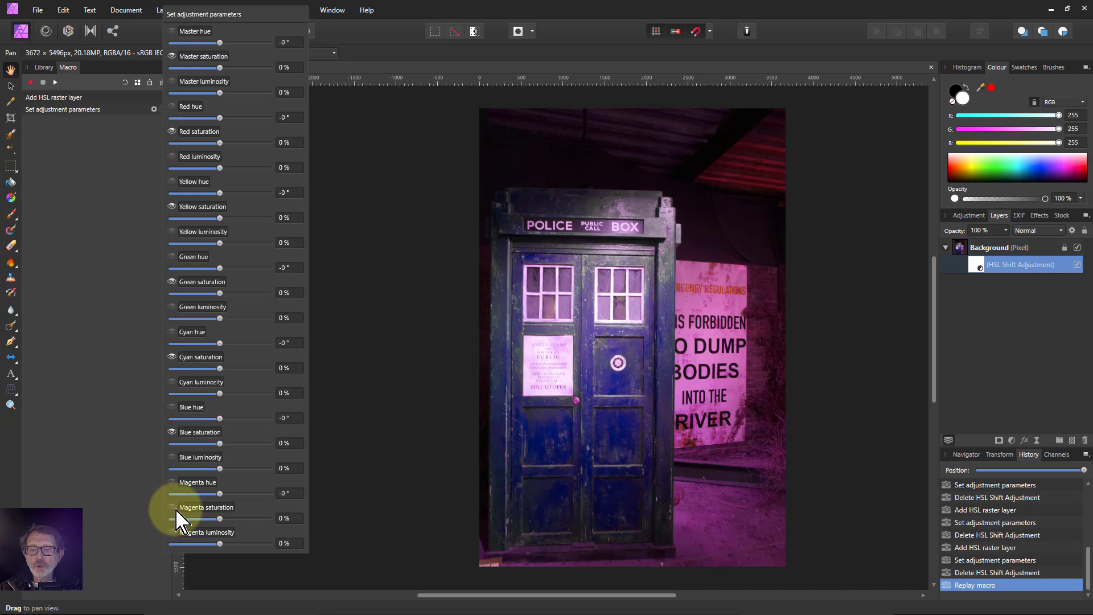
left_click(172, 508)
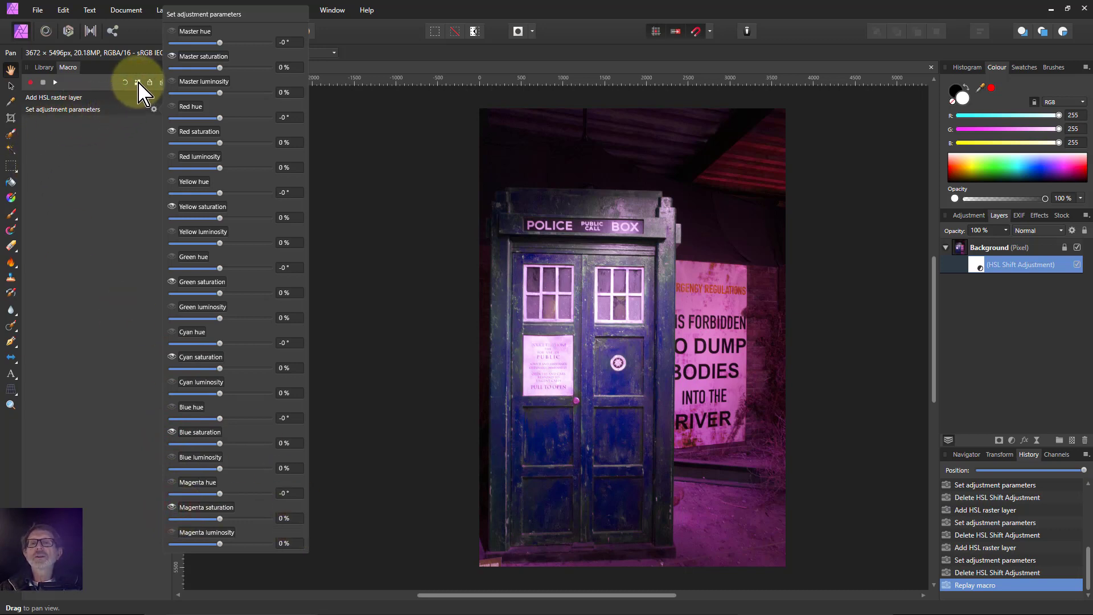
Save the macro as 'Super-Saturation' in the Super HSL category and return to its steps
left_click(138, 82)
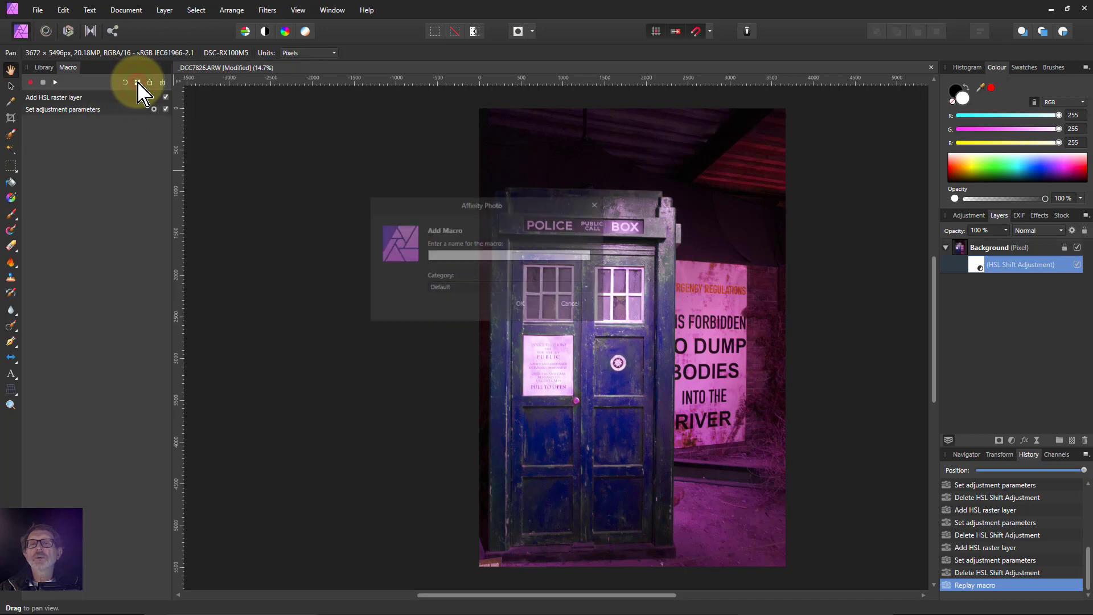
left_click(448, 288)
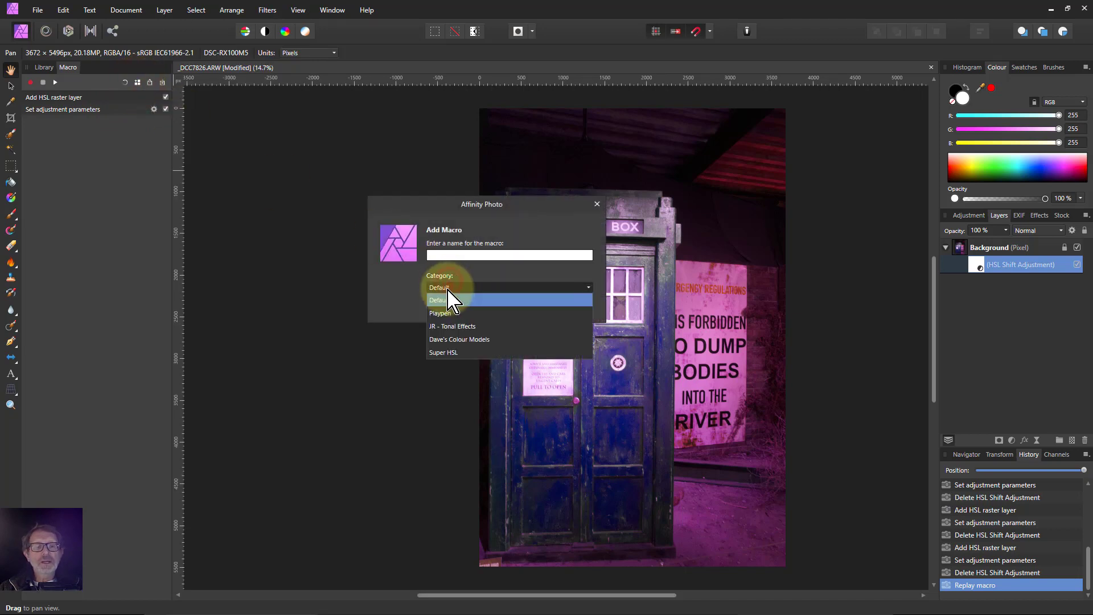
left_click(450, 353)
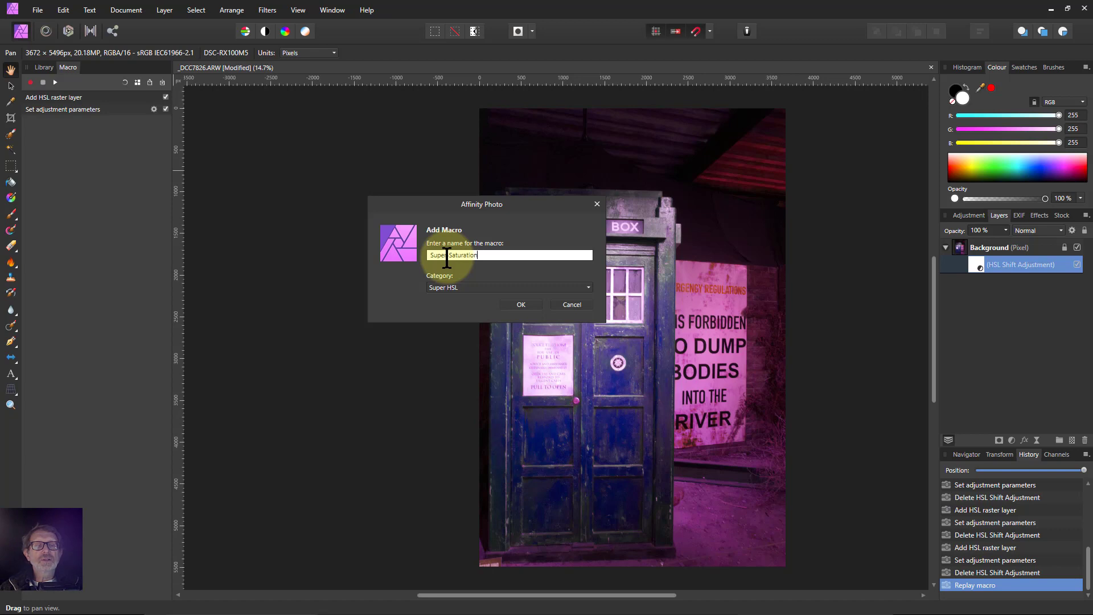
left_click(521, 305)
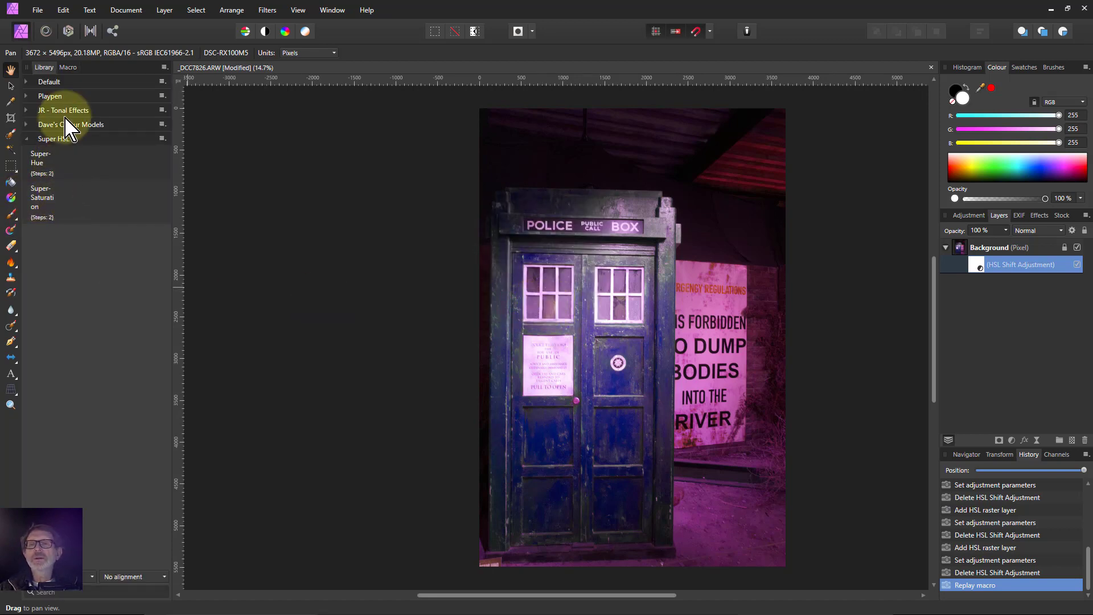
left_click(68, 68)
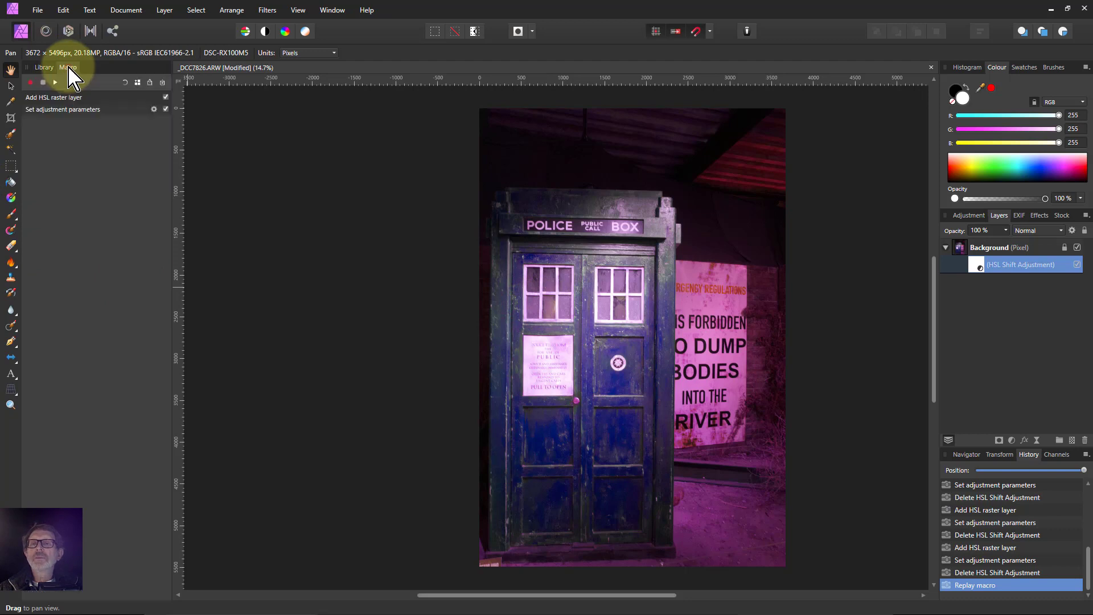
Hide the Yellow, Green, Cyan, Blue and Magenta saturation settings from the macro's prompts
left_click(154, 110)
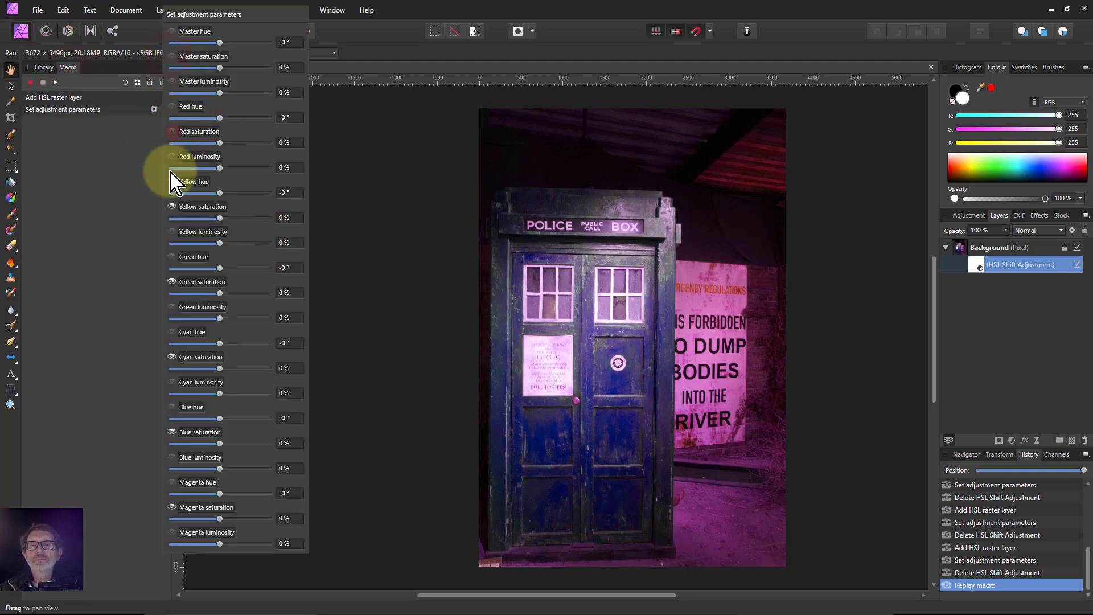
left_click(171, 206)
left_click(171, 282)
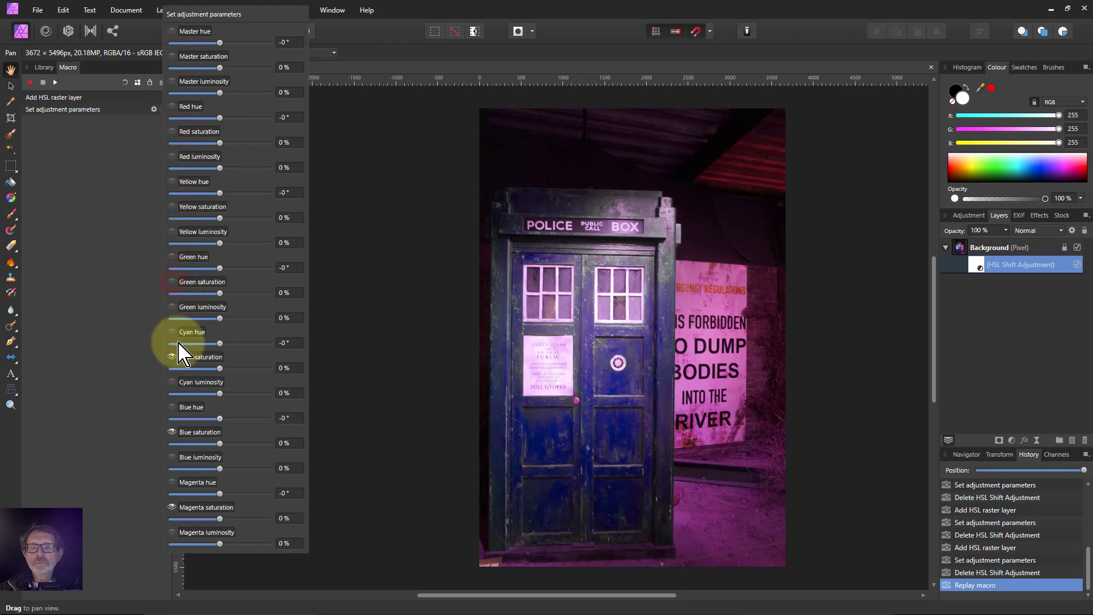
left_click(171, 356)
left_click(171, 432)
left_click(172, 508)
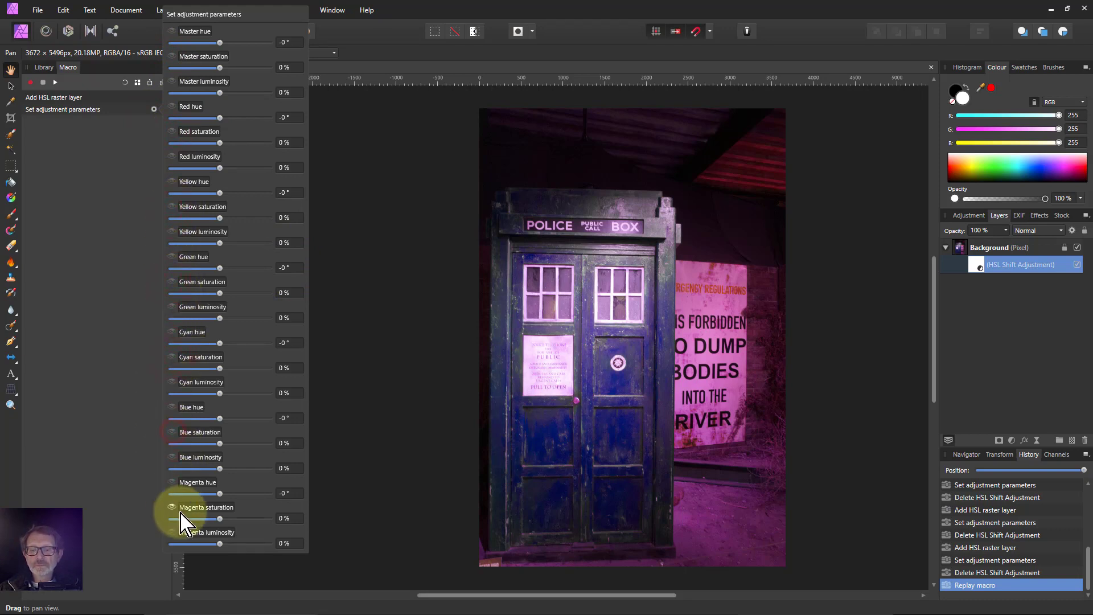
Expose Master, Red, Yellow, Green, Cyan, Blue and Magenta luminosity in the macro's prompts
left_click(167, 191)
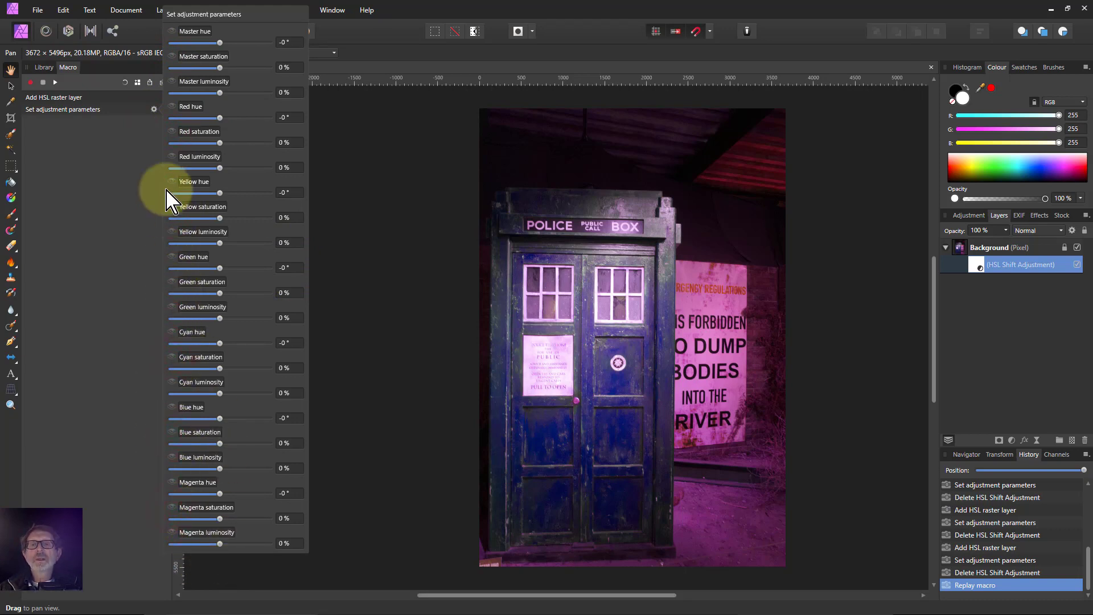
left_click(171, 81)
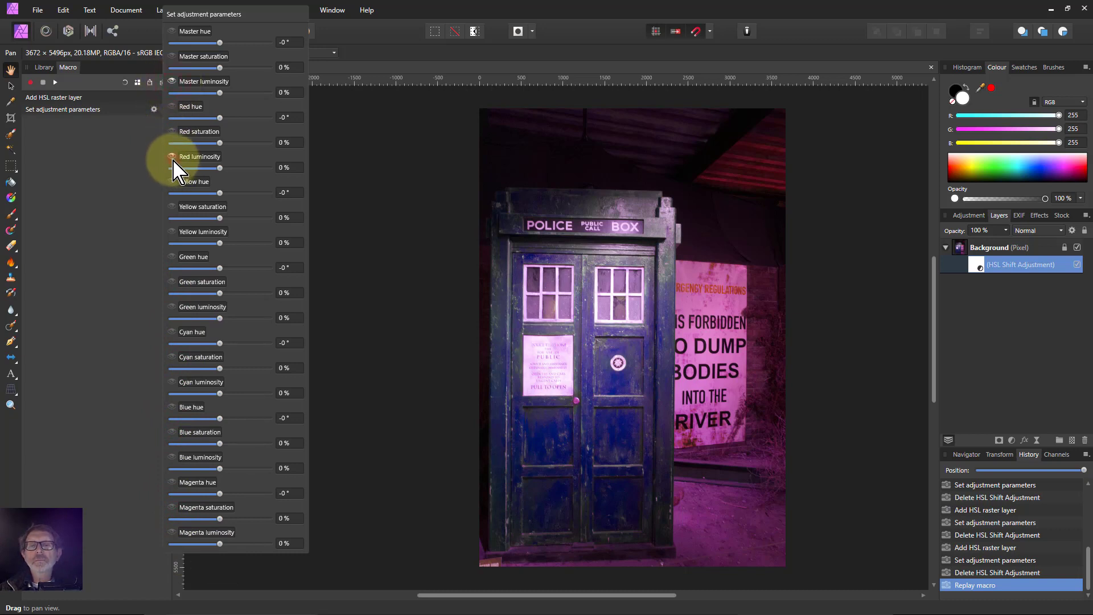
left_click(172, 157)
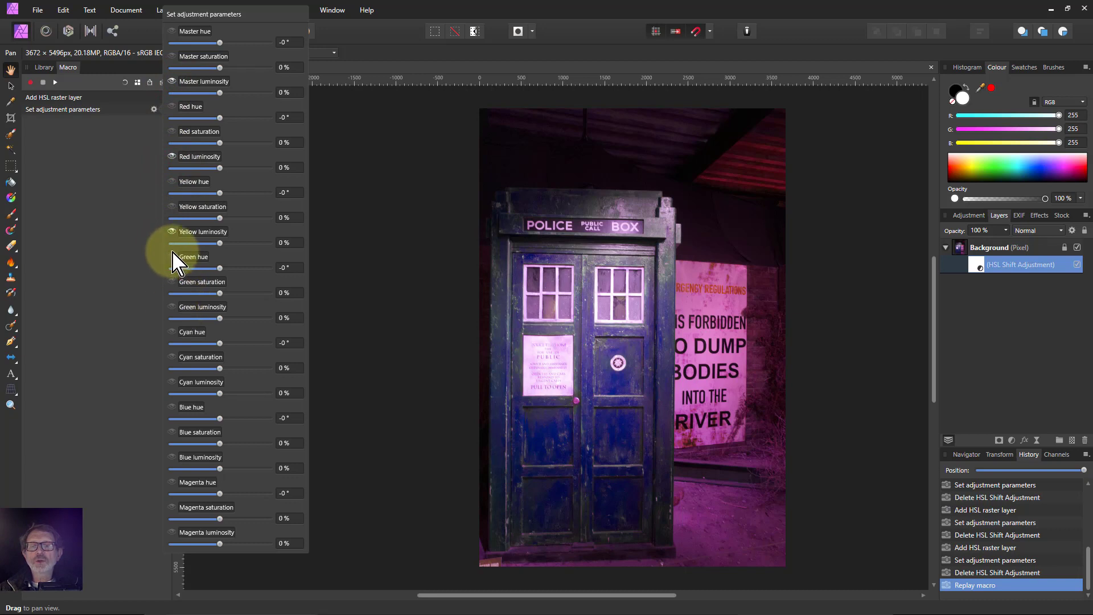
left_click(171, 307)
left_click(172, 382)
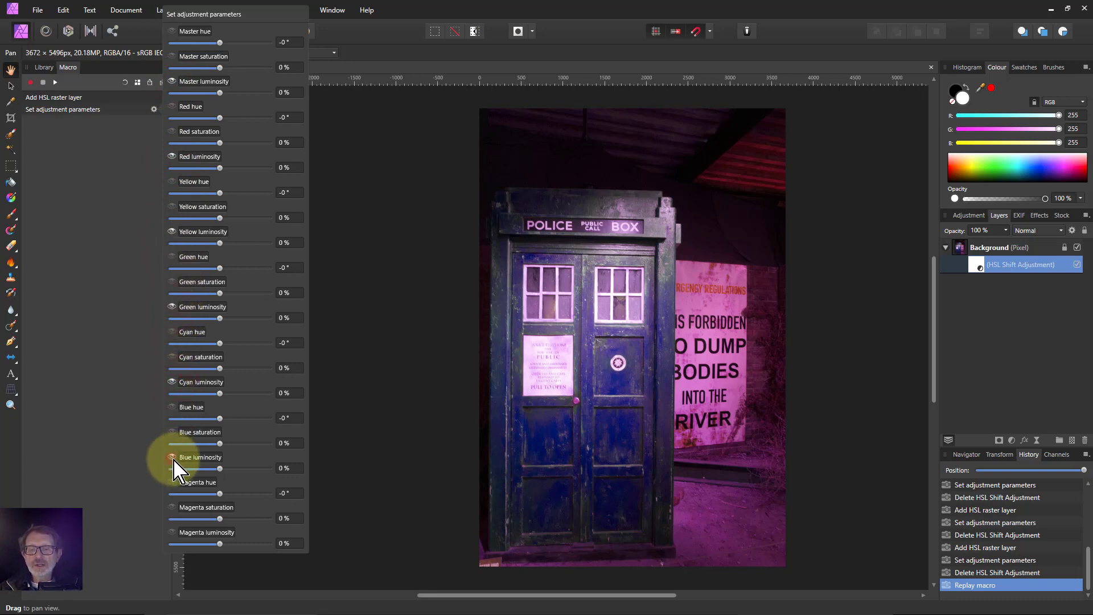
left_click(172, 457)
left_click(172, 533)
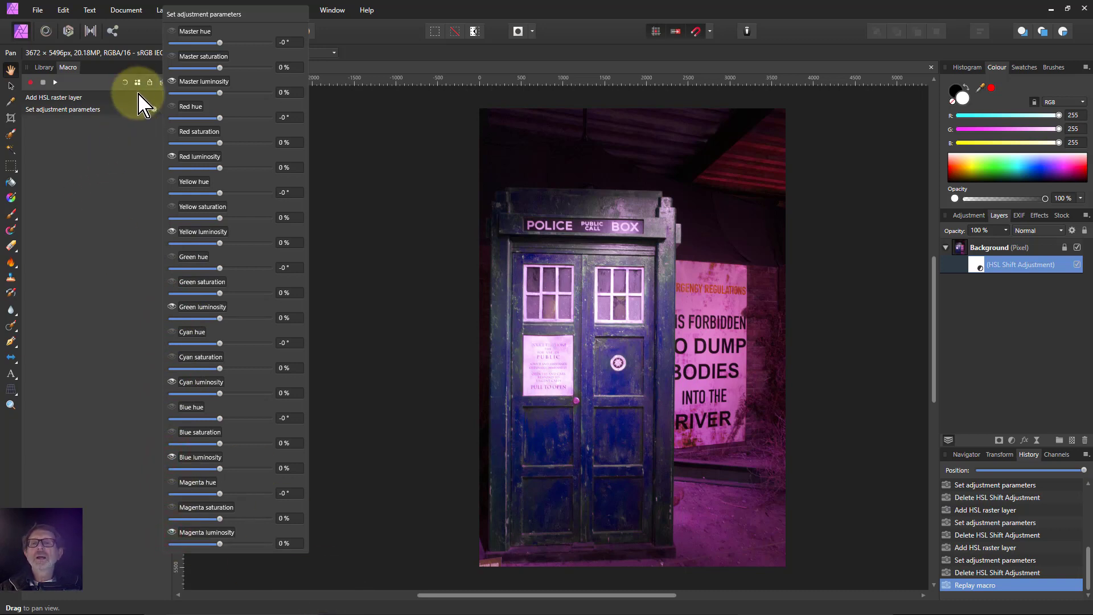
Add the recording to the library as 'Super-Luminosity' under the Super HSL category
left_click(138, 83)
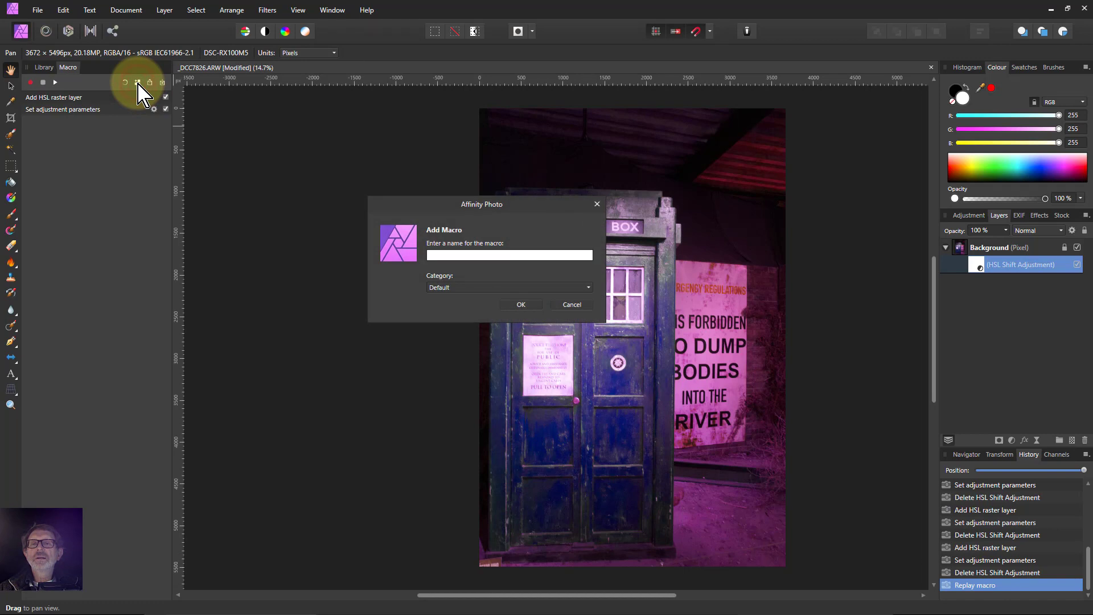
left_click(464, 288)
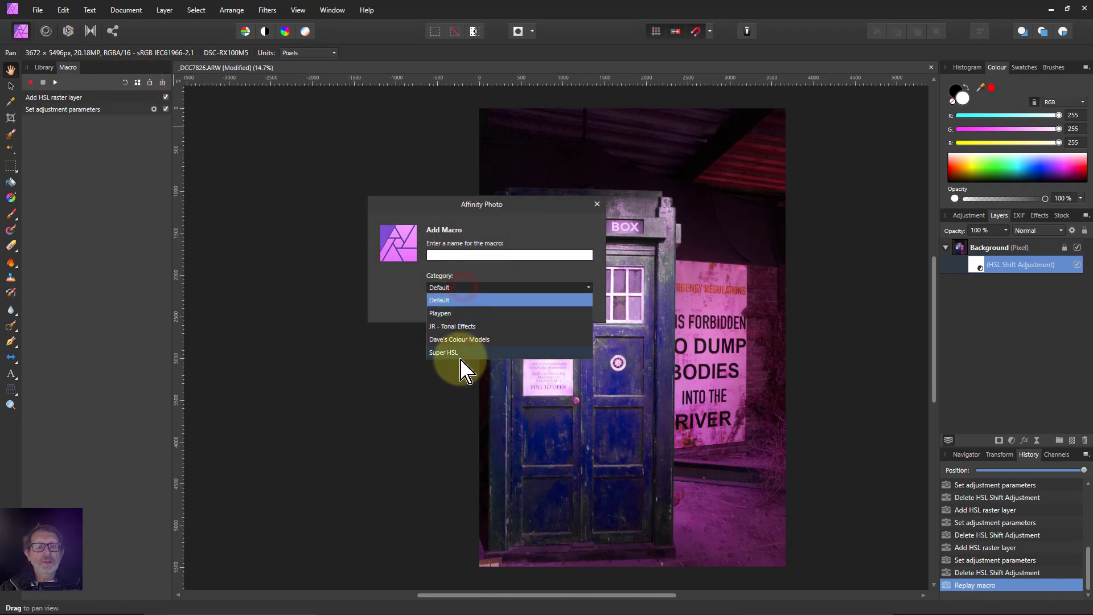
left_click(461, 339)
left_click(451, 255)
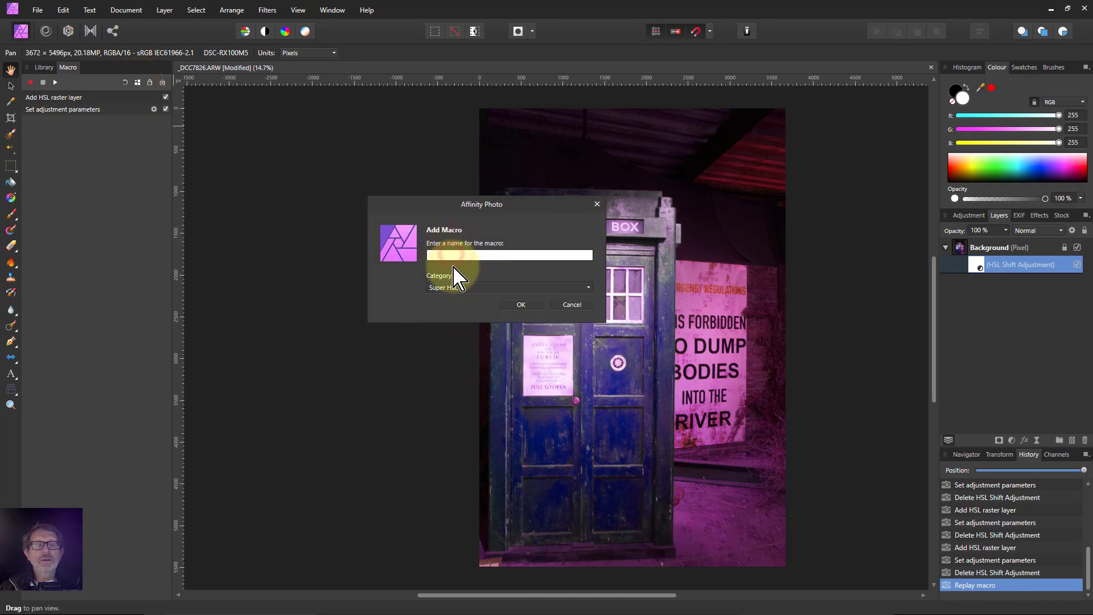
type("Super-Lu")
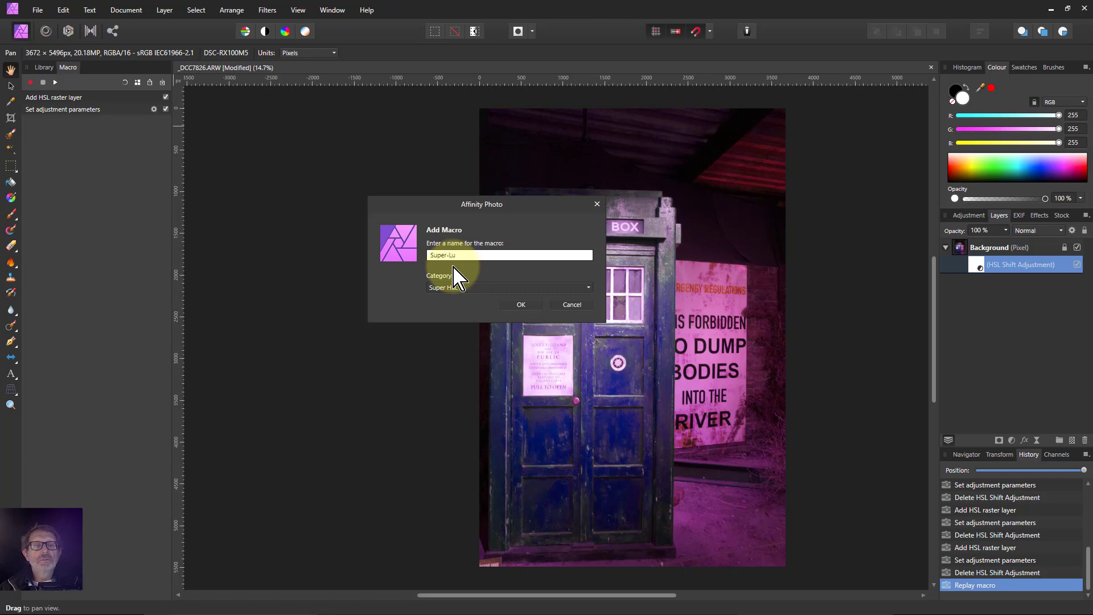
type("minosity")
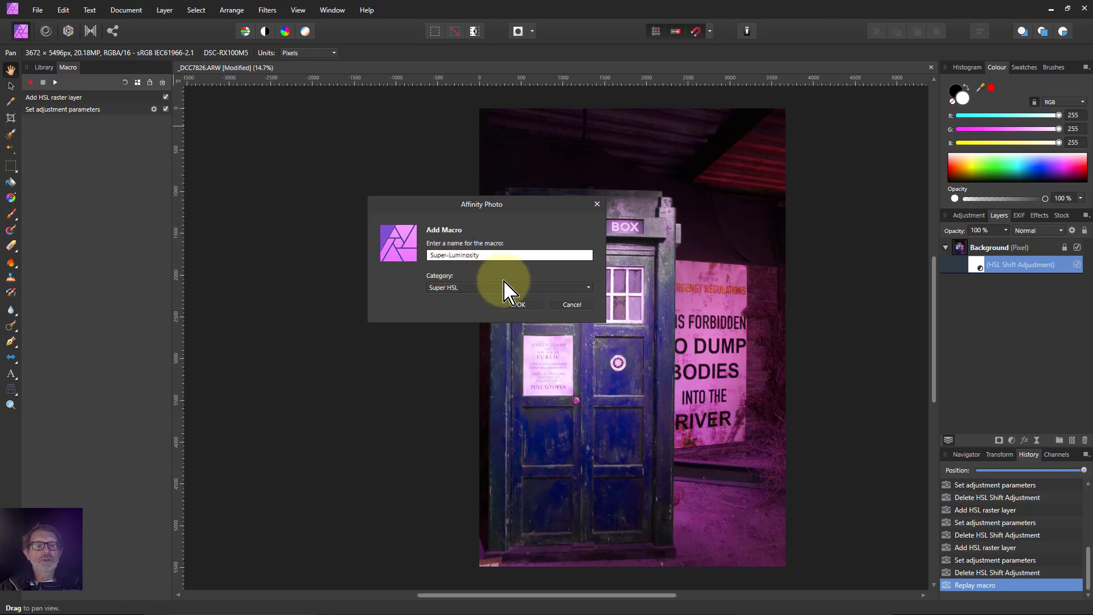
left_click(521, 305)
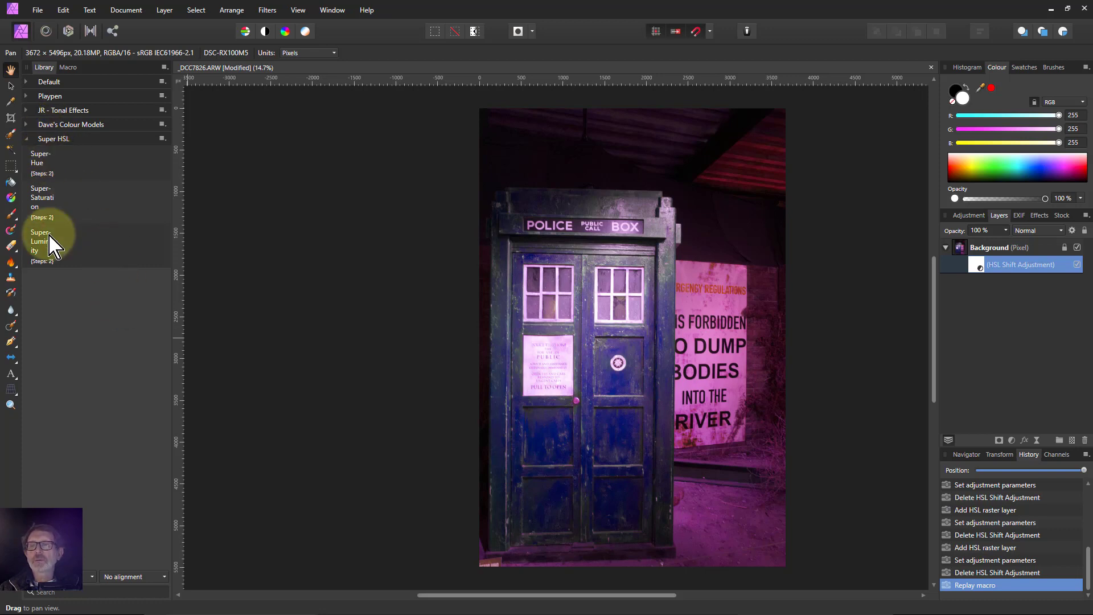
Delete the HSL Shift Adjustment layer, leaving only the Background layer with original blues
left_click(162, 138)
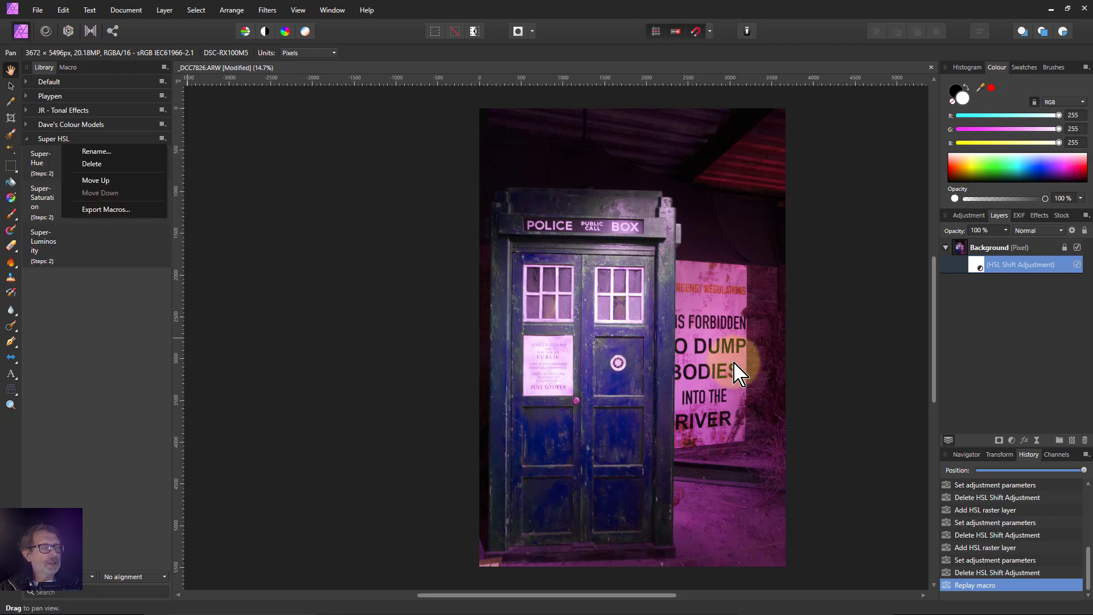
left_click(986, 272)
key("Delete")
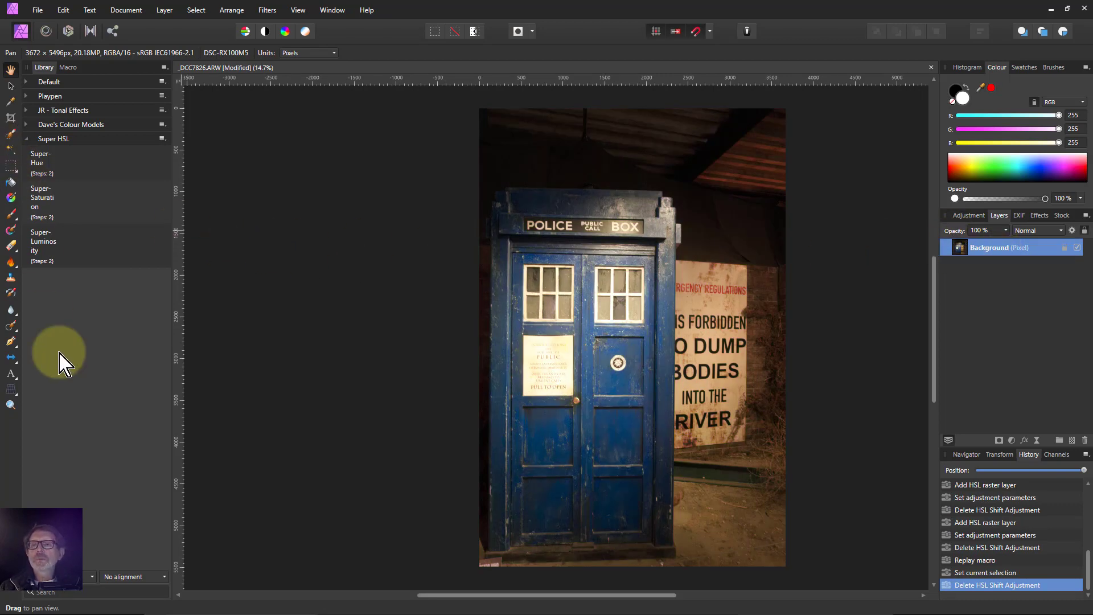
Run Super-Saturation with Blue 92%, Yellow -86% and Red -44%, then apply it
left_click(67, 201)
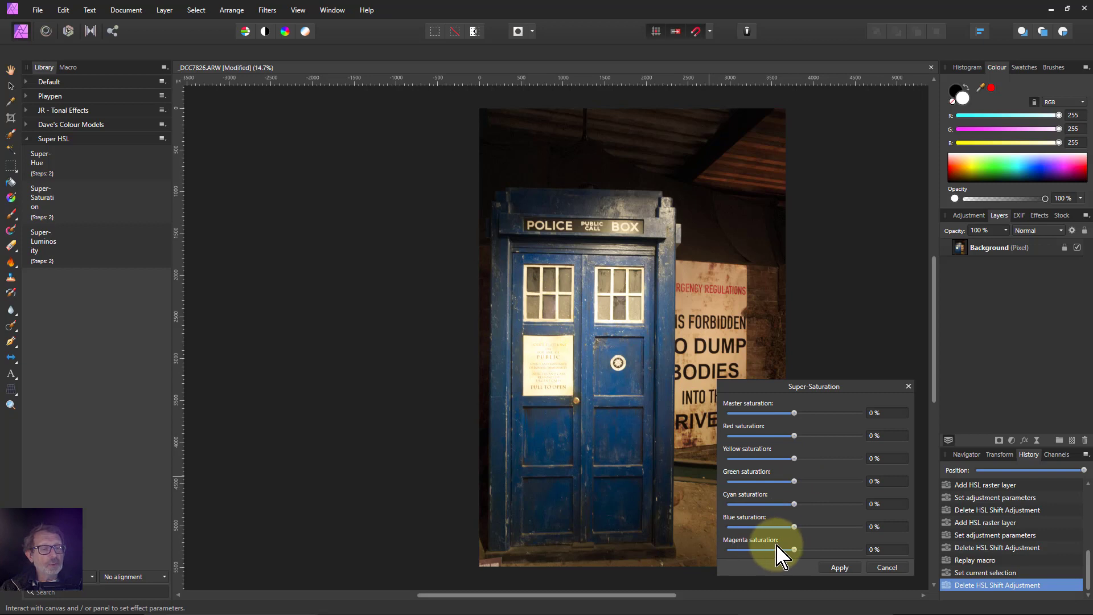
left_click_drag(794, 527, 855, 531)
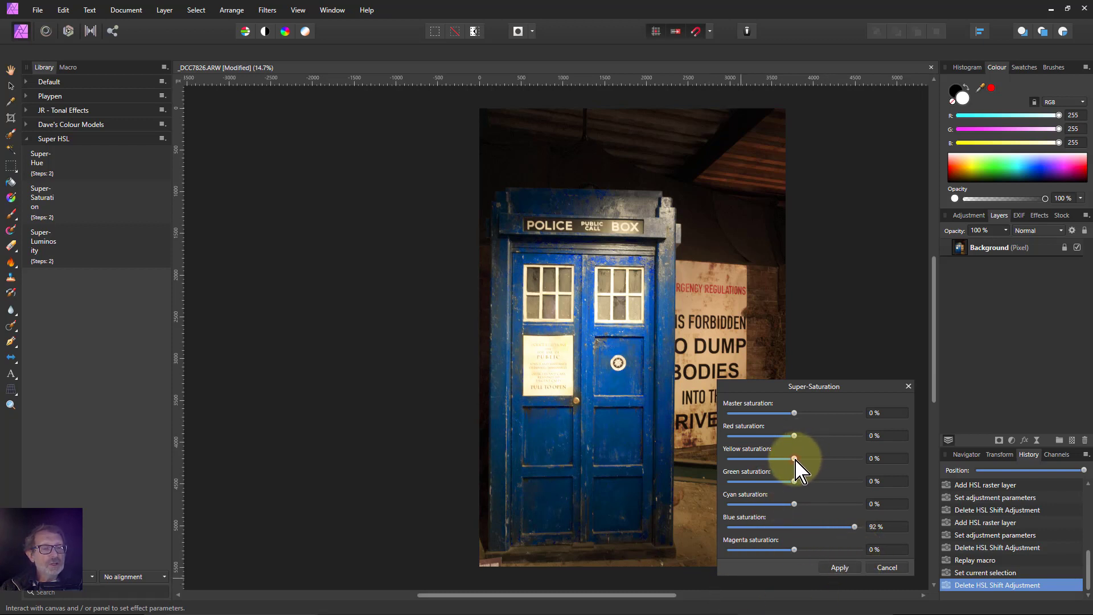
left_click_drag(794, 459, 739, 459)
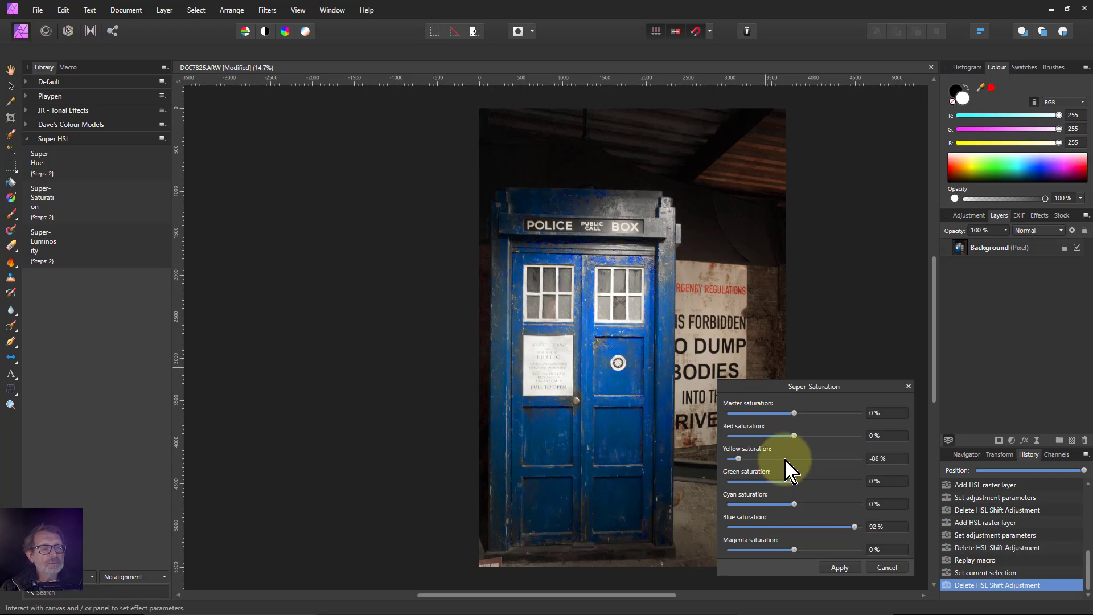
left_click_drag(794, 436, 766, 436)
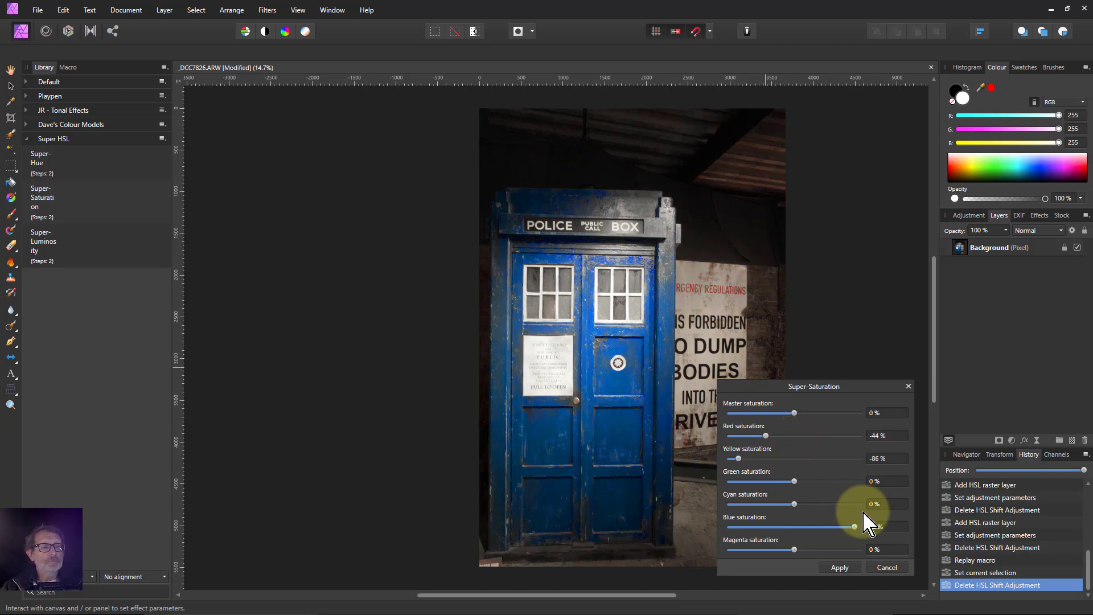
left_click(839, 567)
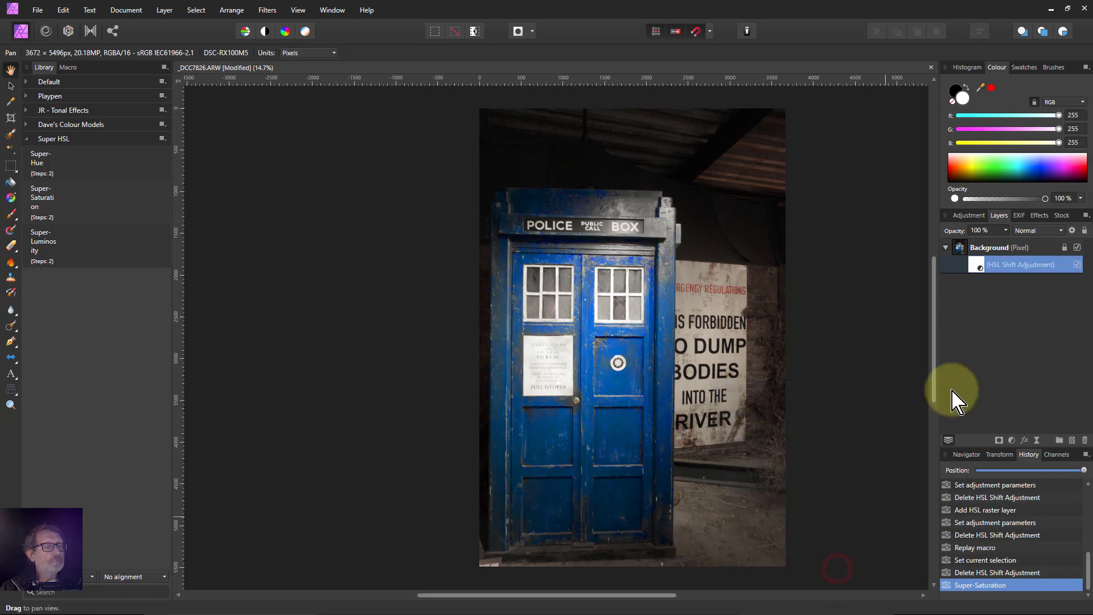
left_click(981, 265)
double_click(978, 263)
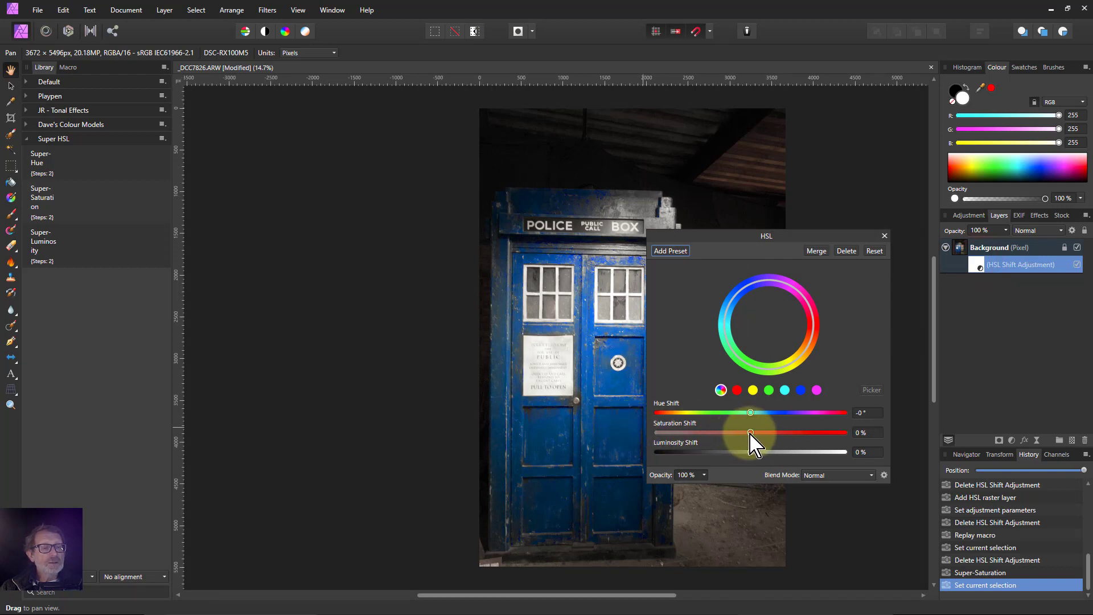
left_click(737, 390)
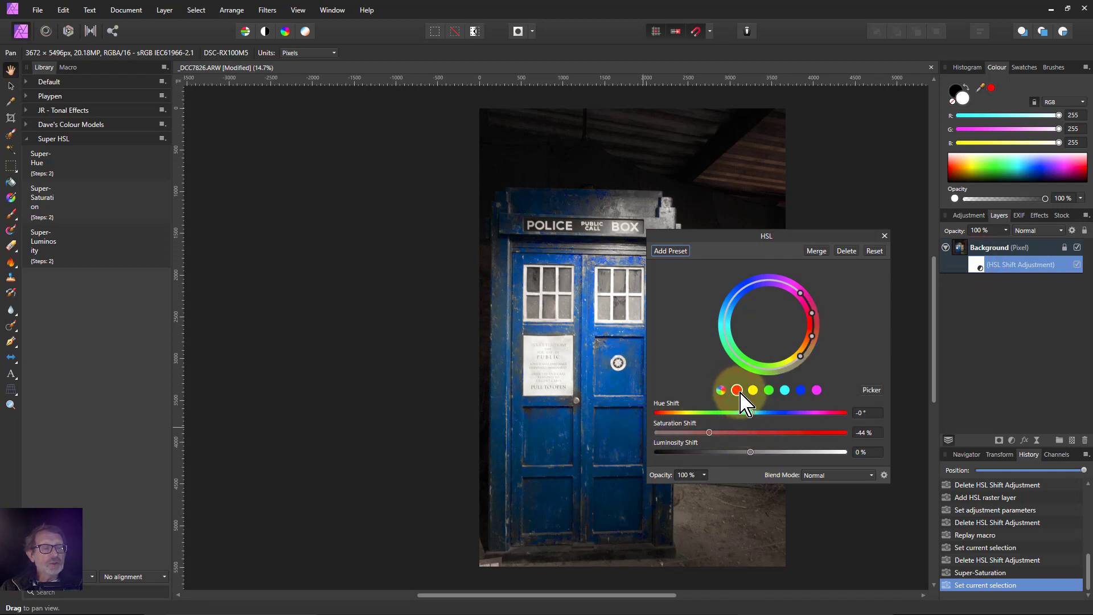
left_click_drag(750, 432, 709, 433)
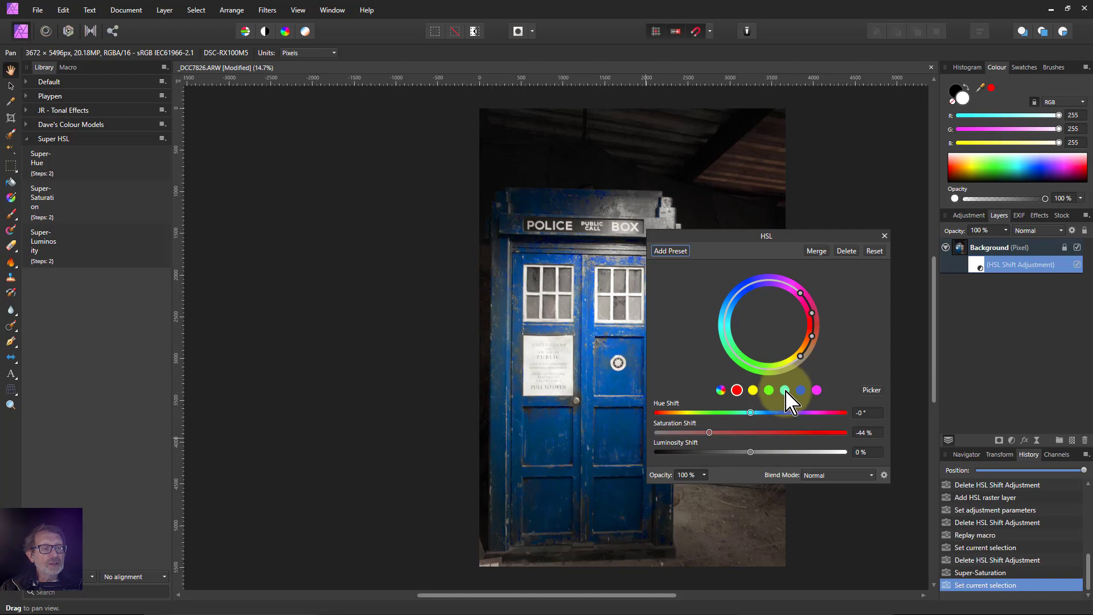
left_click(800, 390)
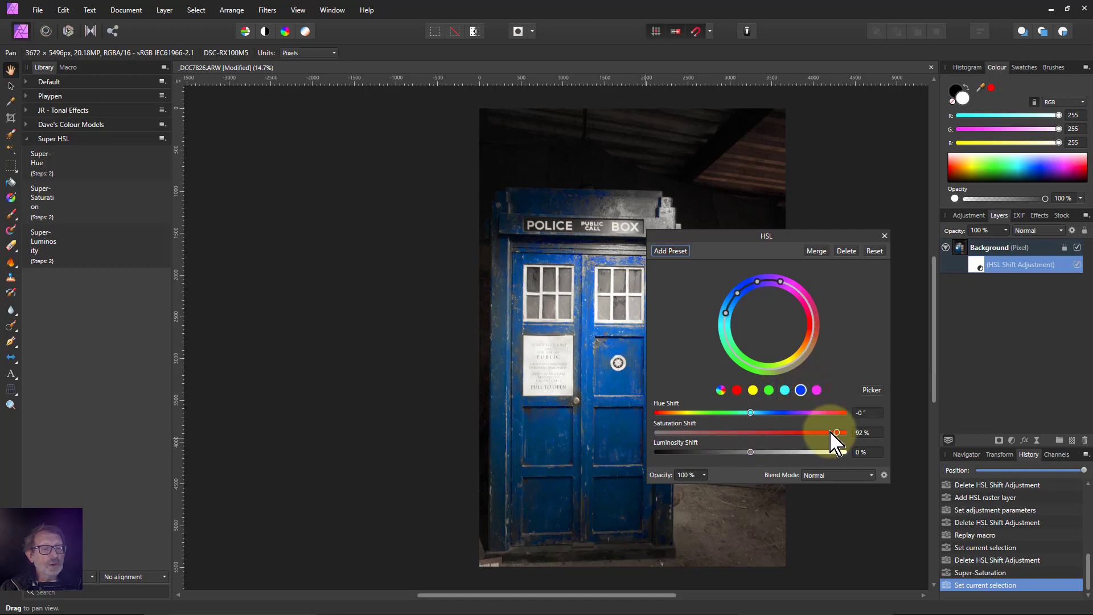
left_click(885, 236)
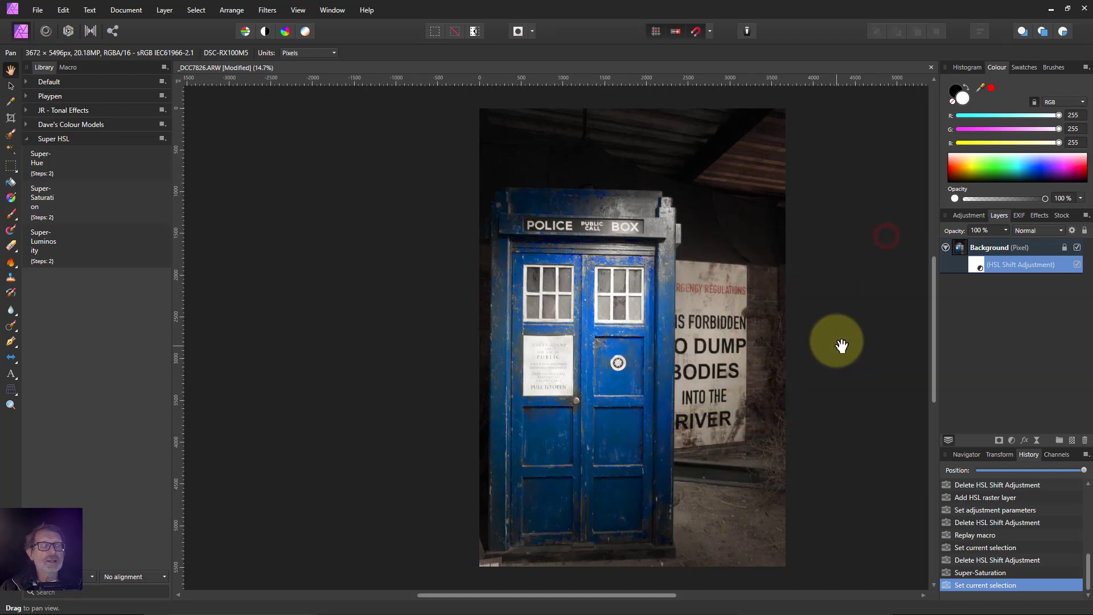